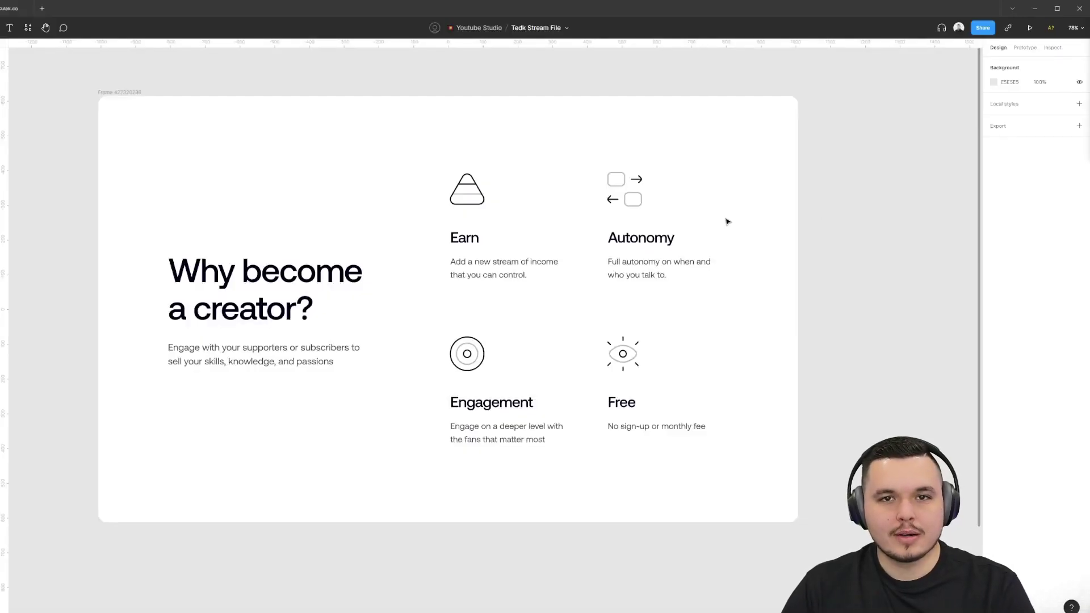
# Create a text style named H1 with the description "For large titles" from the "Why become a creator?" heading.
pyautogui.click(251, 284)
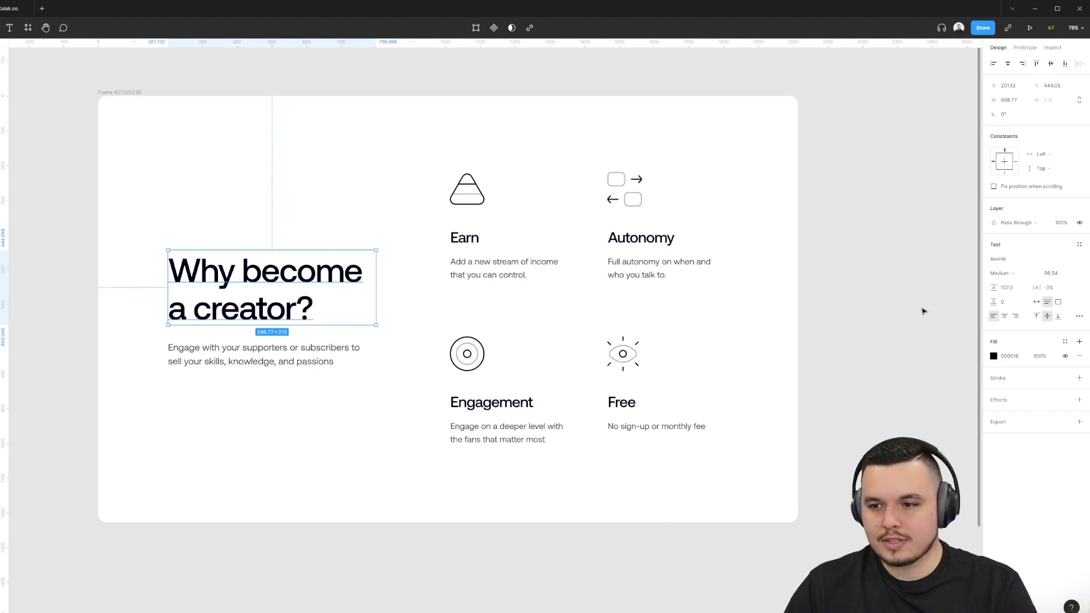
pyautogui.click(1080, 245)
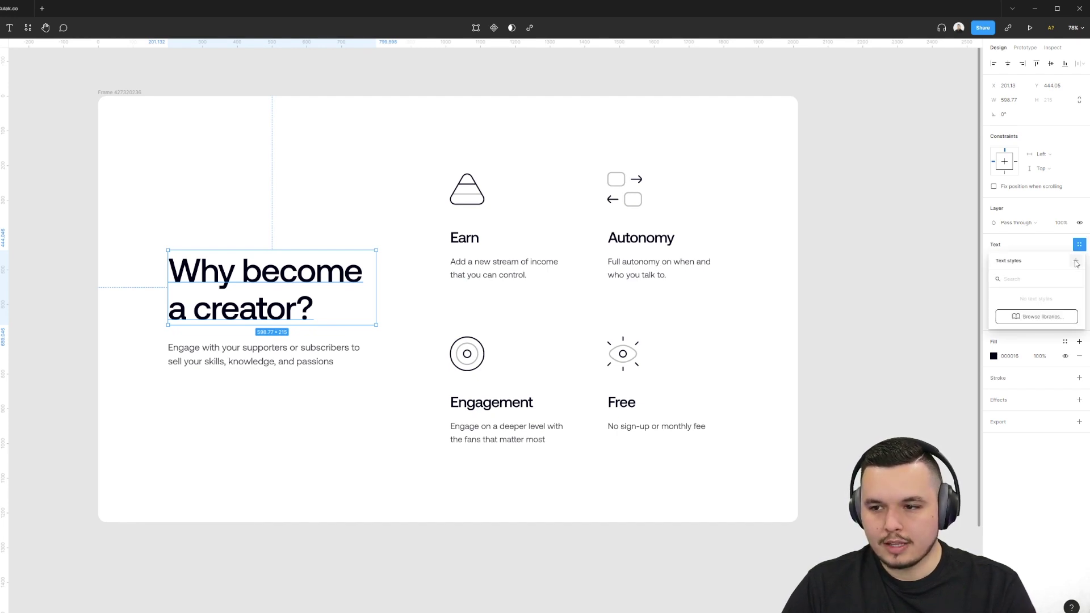
pyautogui.click(1076, 263)
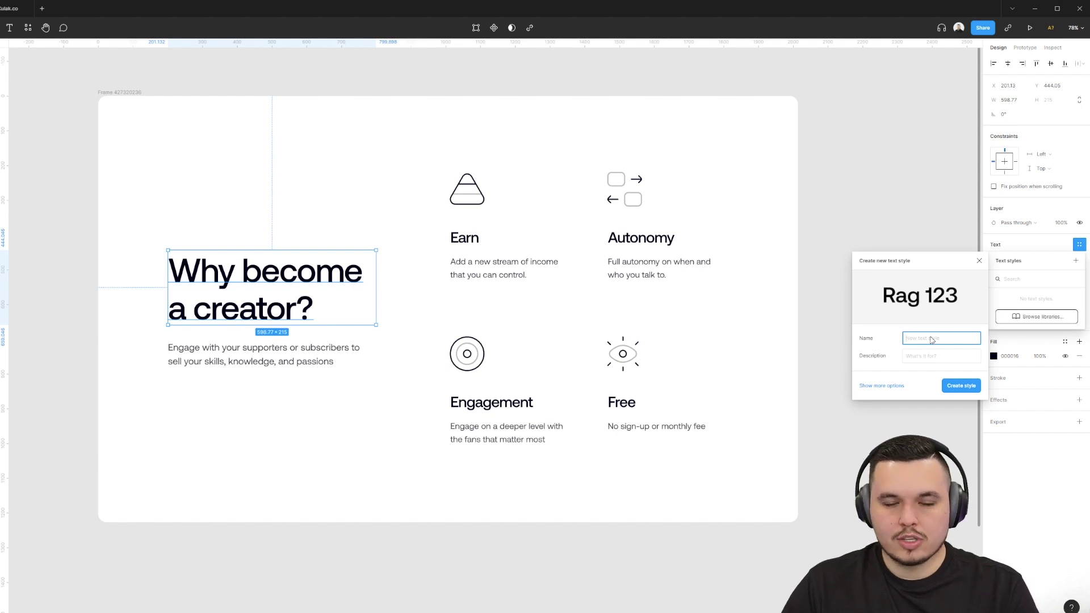
pyautogui.write('H1')
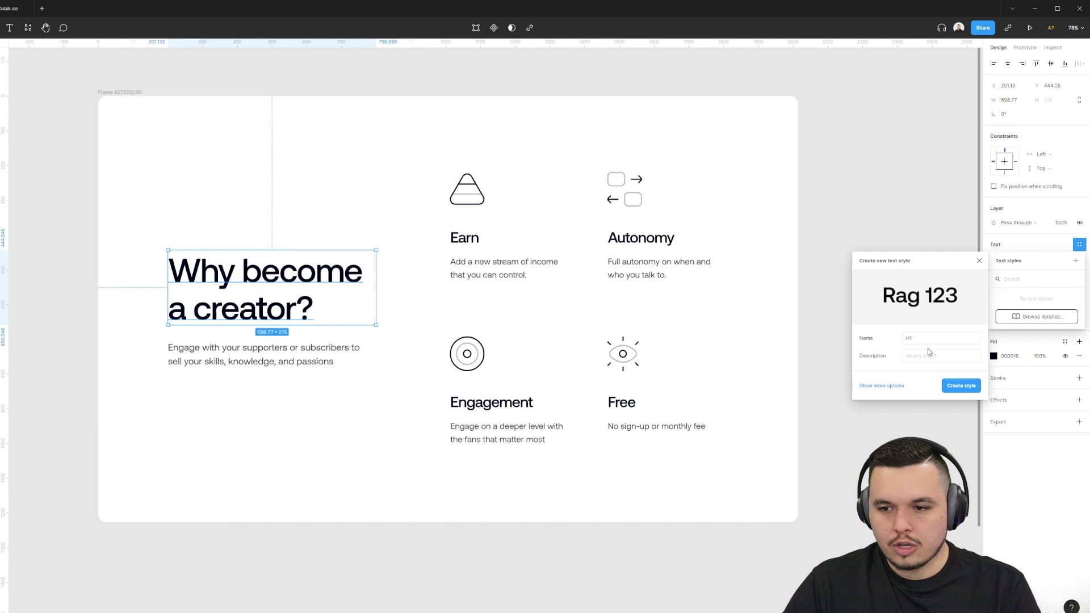
pyautogui.click(931, 355)
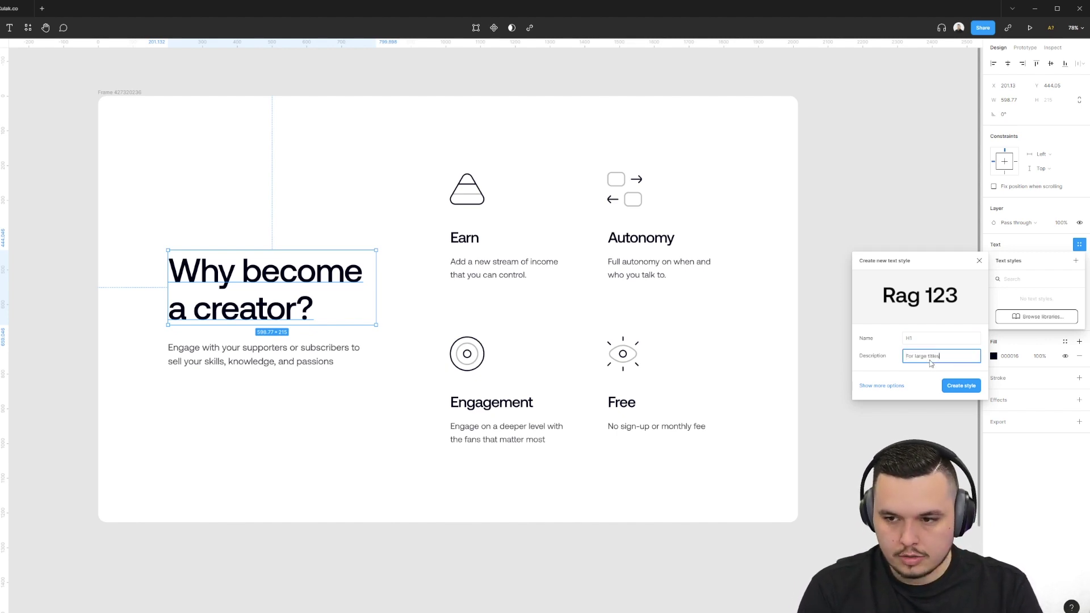
pyautogui.click(978, 390)
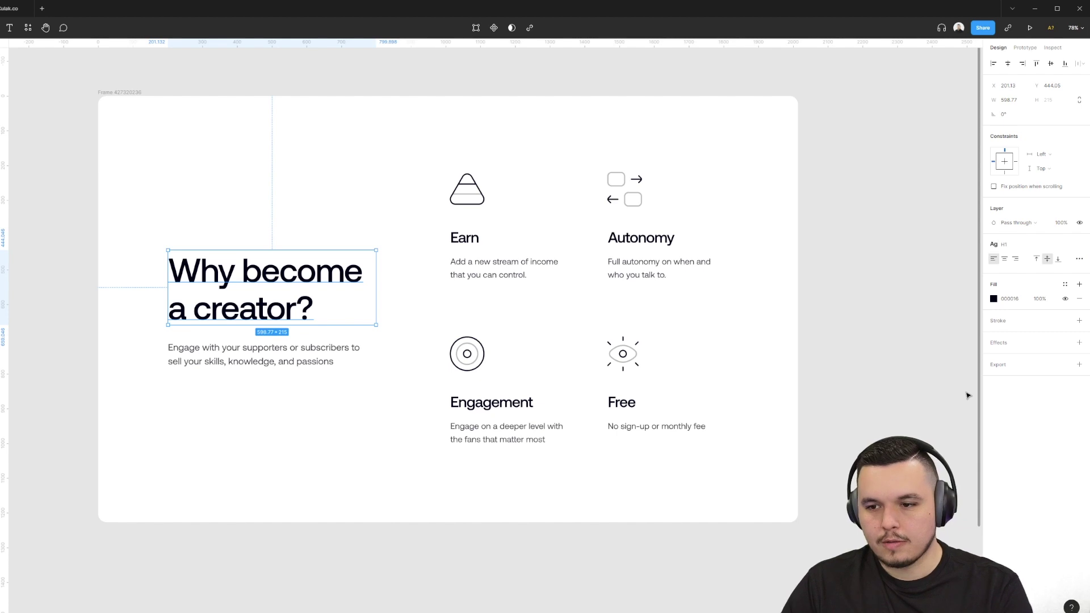
pyautogui.click(918, 371)
pyautogui.click(233, 276)
pyautogui.click(827, 256)
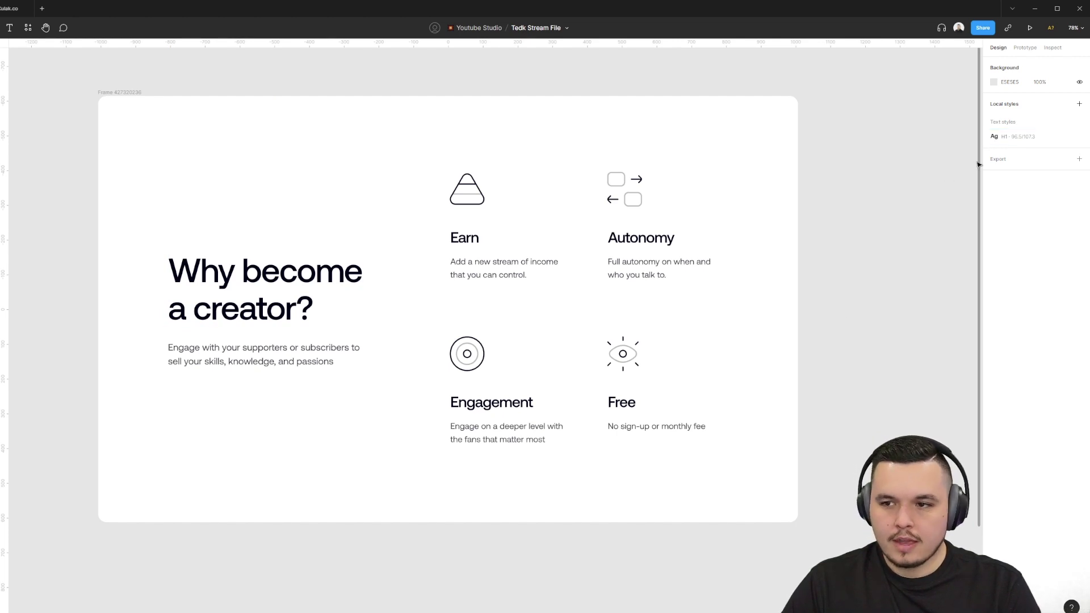
# Edit the H1 local text style and set its font size to 96.
pyautogui.click(1080, 140)
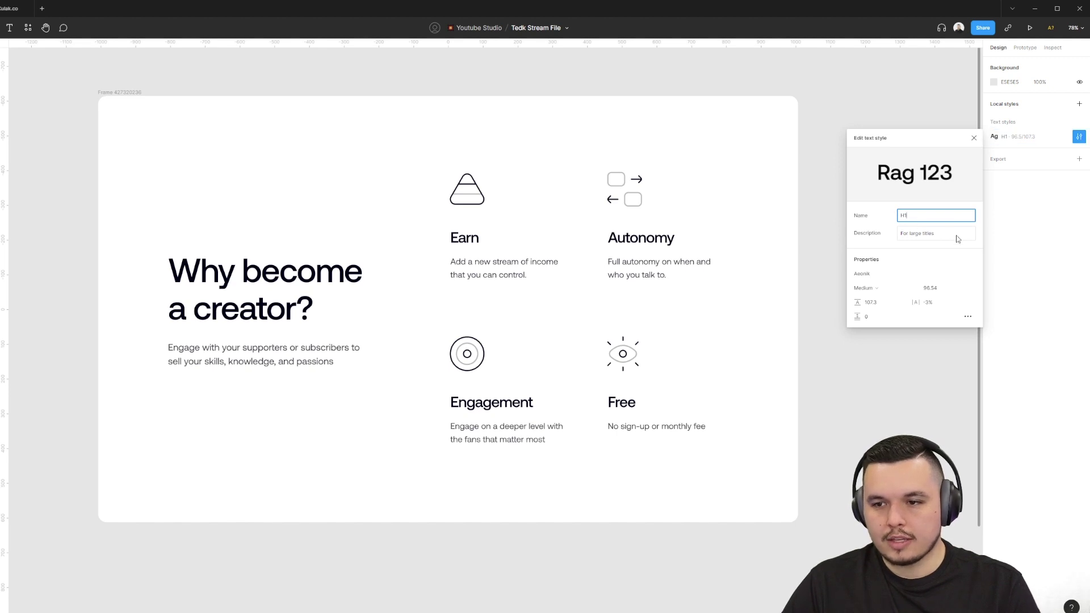
pyautogui.click(947, 290)
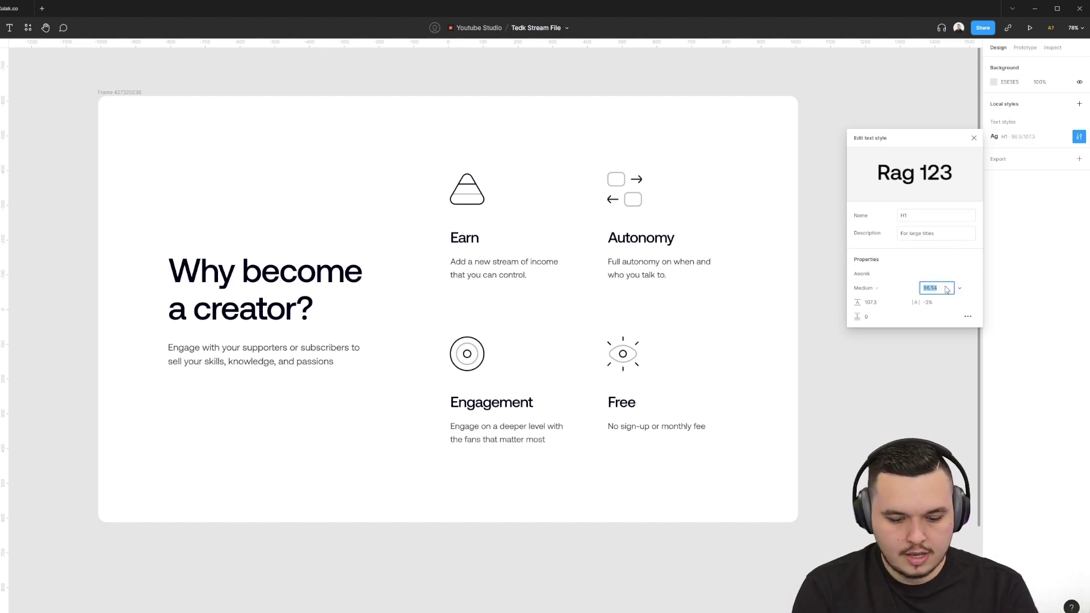
pyautogui.write('96')
pyautogui.press('Return')
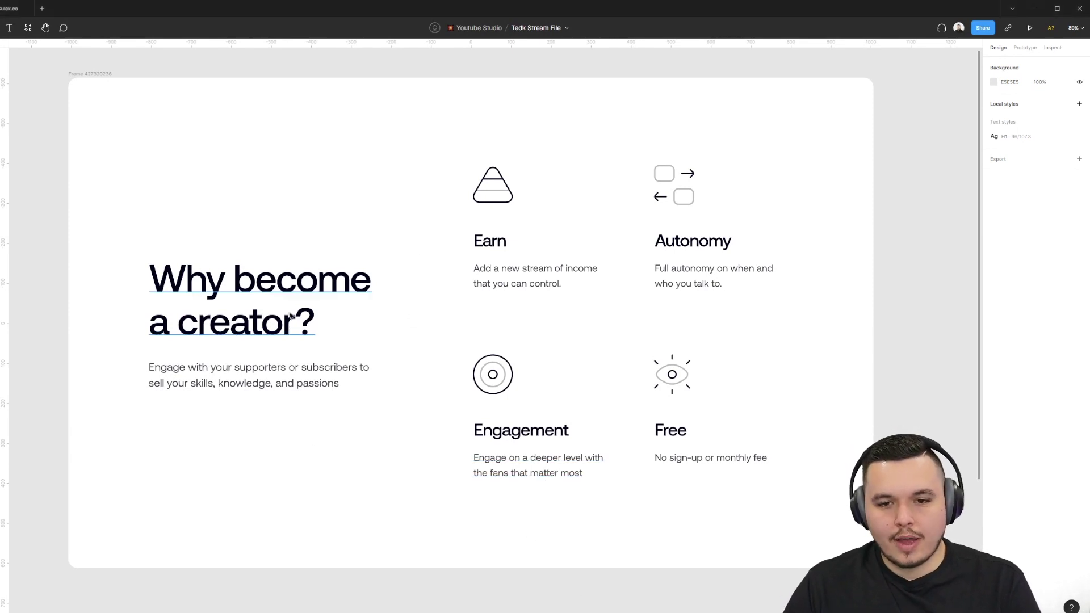
# Create a text style named H2 from the Earn heading.
pyautogui.click(276, 308)
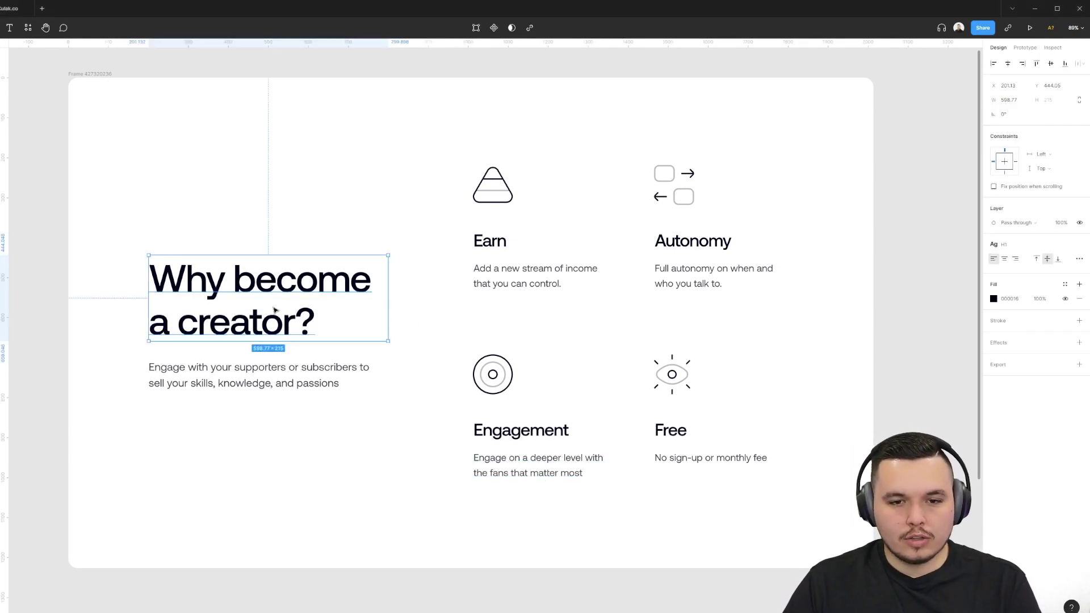
pyautogui.click(480, 248)
pyautogui.click(1080, 244)
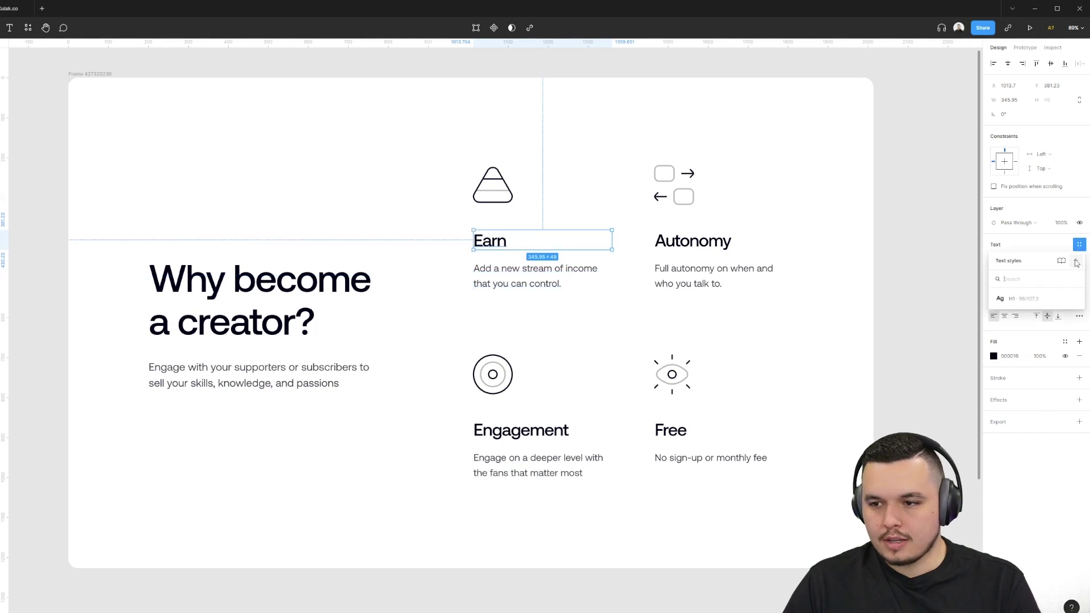
pyautogui.click(1077, 262)
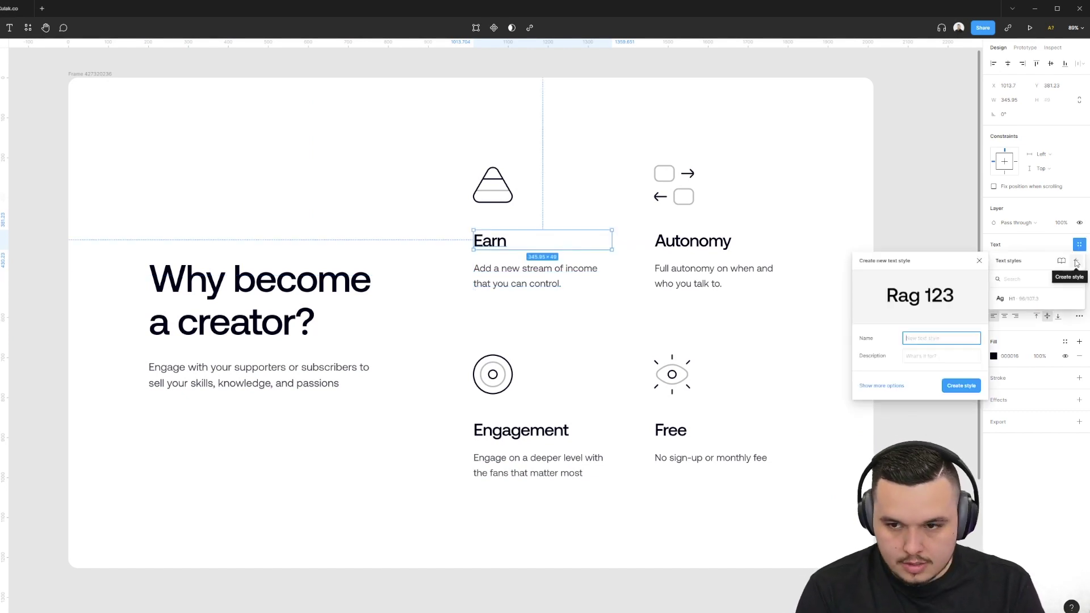
pyautogui.write('H2')
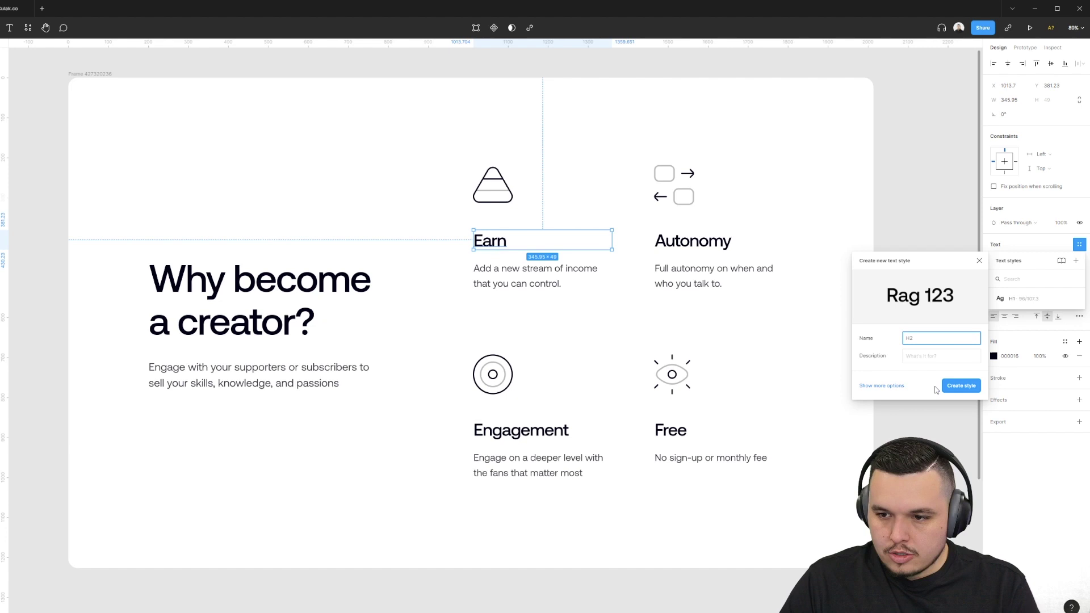
pyautogui.click(950, 387)
# Create a text style named Text from the description below the Earn heading.
pyautogui.click(537, 284)
pyautogui.click(1079, 246)
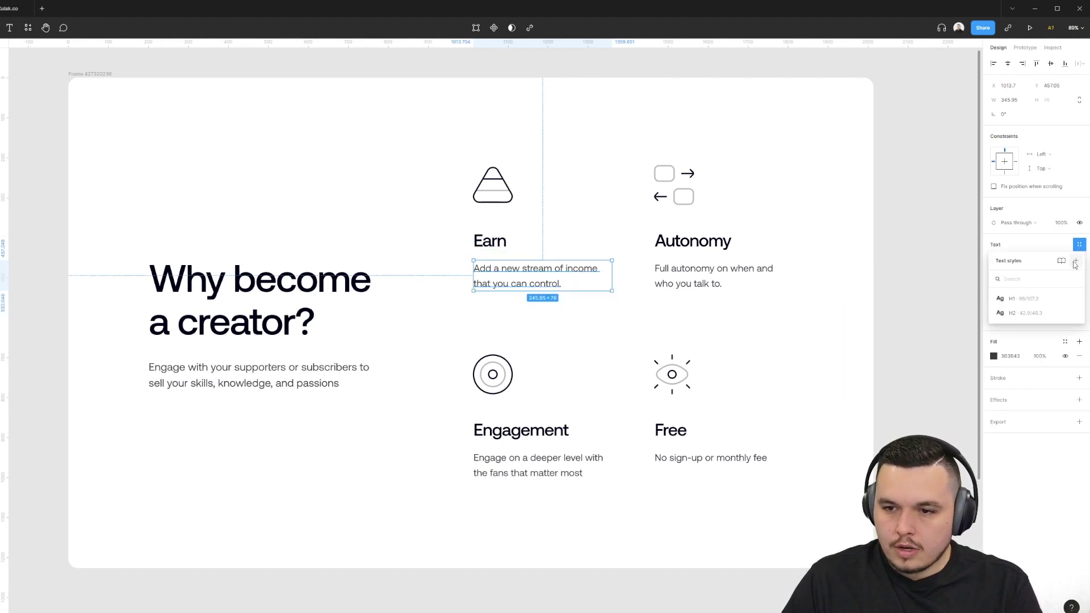
pyautogui.click(1076, 261)
pyautogui.write('Text')
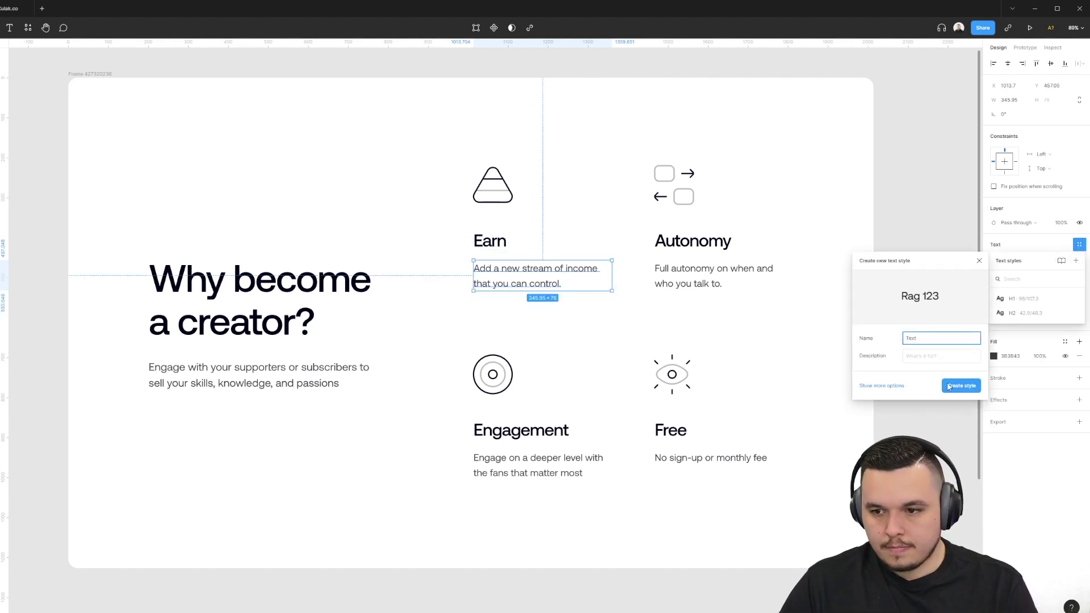
pyautogui.click(949, 387)
pyautogui.click(532, 138)
# Duplicate the Autonomy heading onto the empty canvas beside the frame and set the copy's font to Poppins.
pyautogui.hscroll(2, 533, 139)
pyautogui.scroll(1, 533, 138)
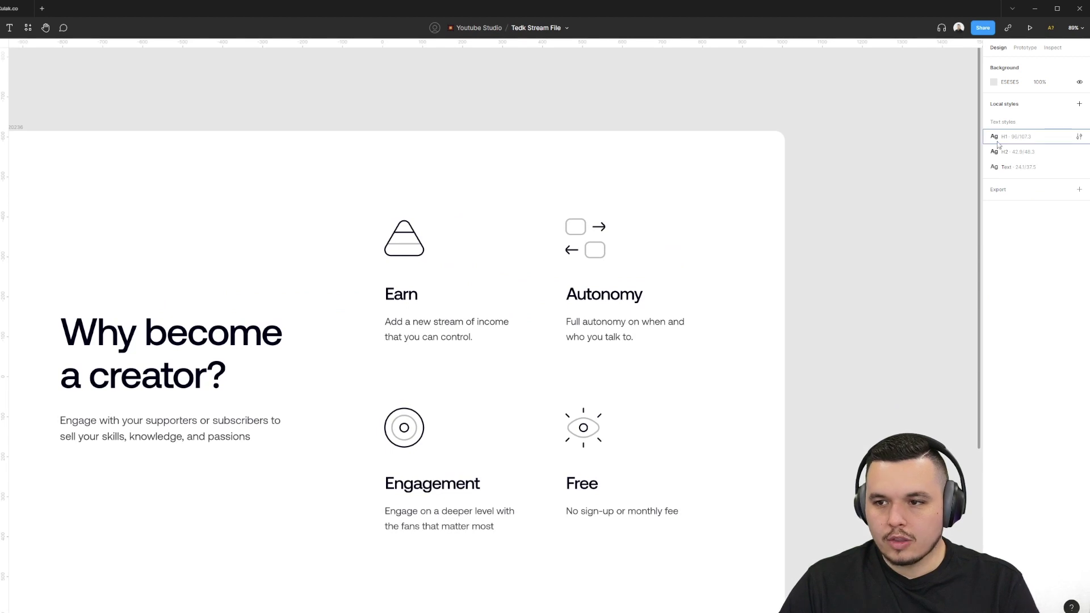
pyautogui.hscroll(5, 426, 243)
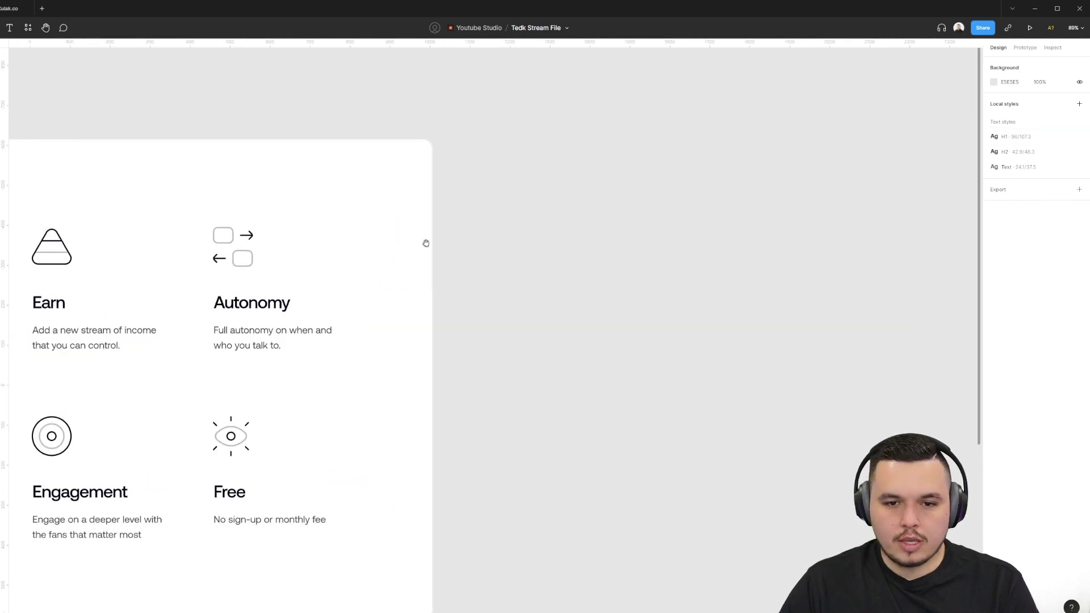
pyautogui.click(252, 302)
pyautogui.moveTo(252, 302); pyautogui.dragTo(661, 303)
pyautogui.click(1033, 192)
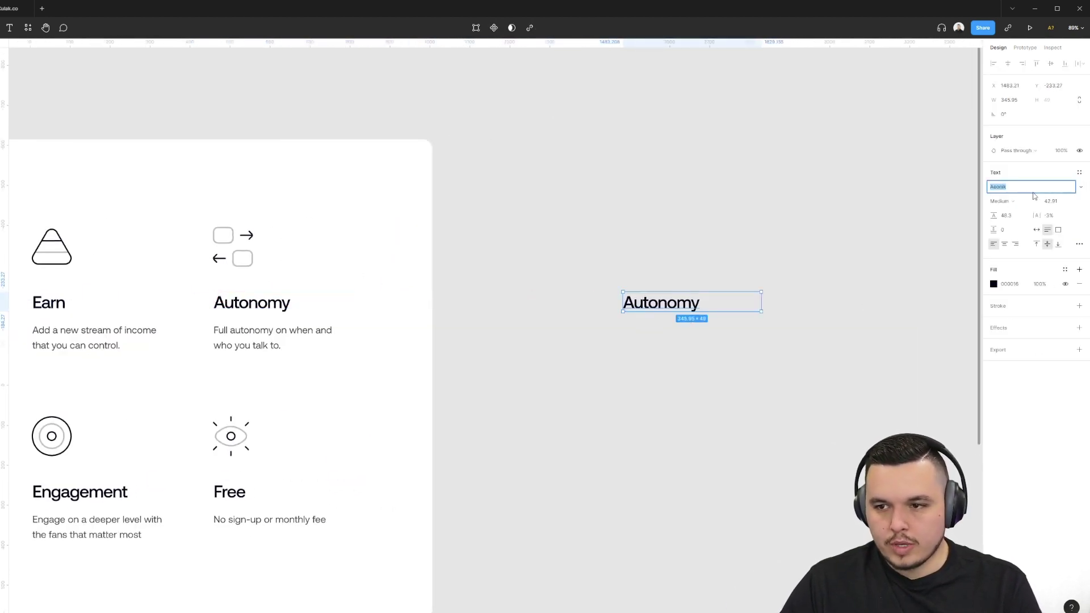
pyautogui.write('Poppins')
pyautogui.press('Return')
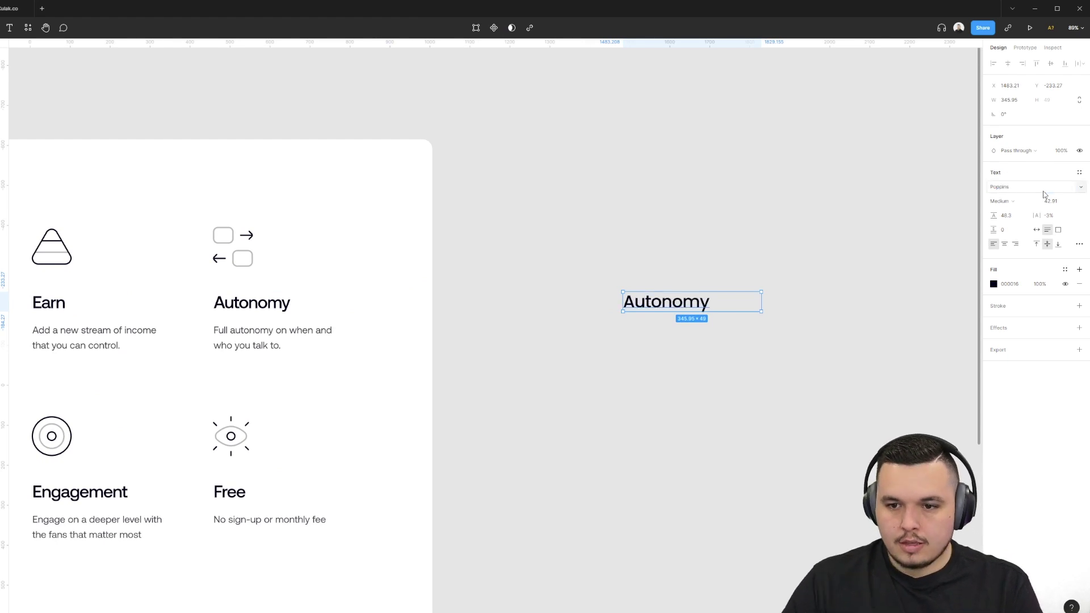
# Try other fonts on the Autonomy copy and switch it to Population Zero BB.
pyautogui.scroll(5, 867, 336)
pyautogui.click(1044, 192)
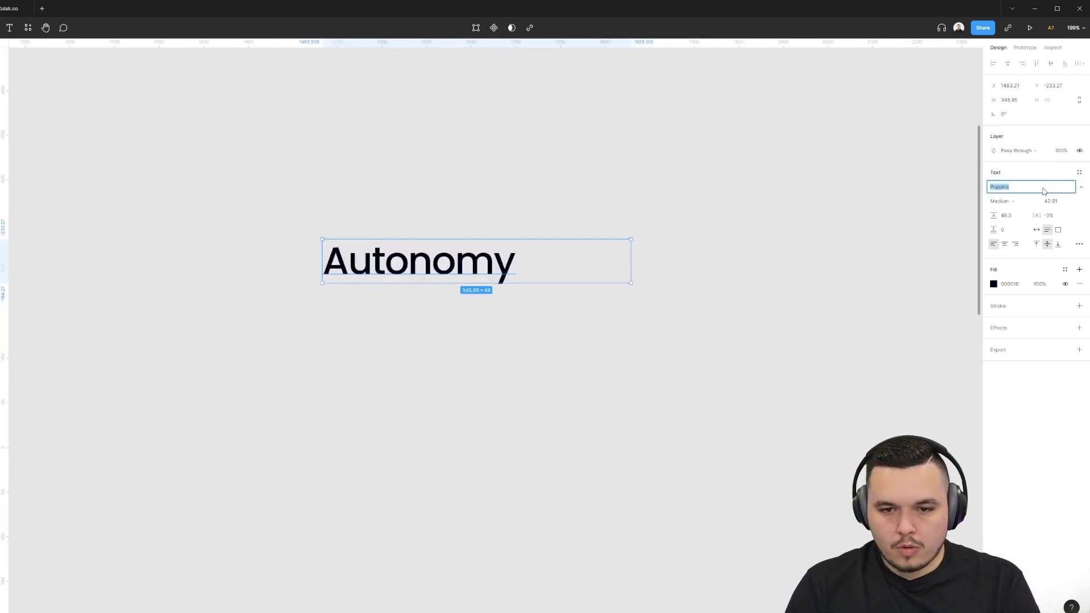
pyautogui.press('Down')
pyautogui.press('Down')
pyautogui.press('Up')
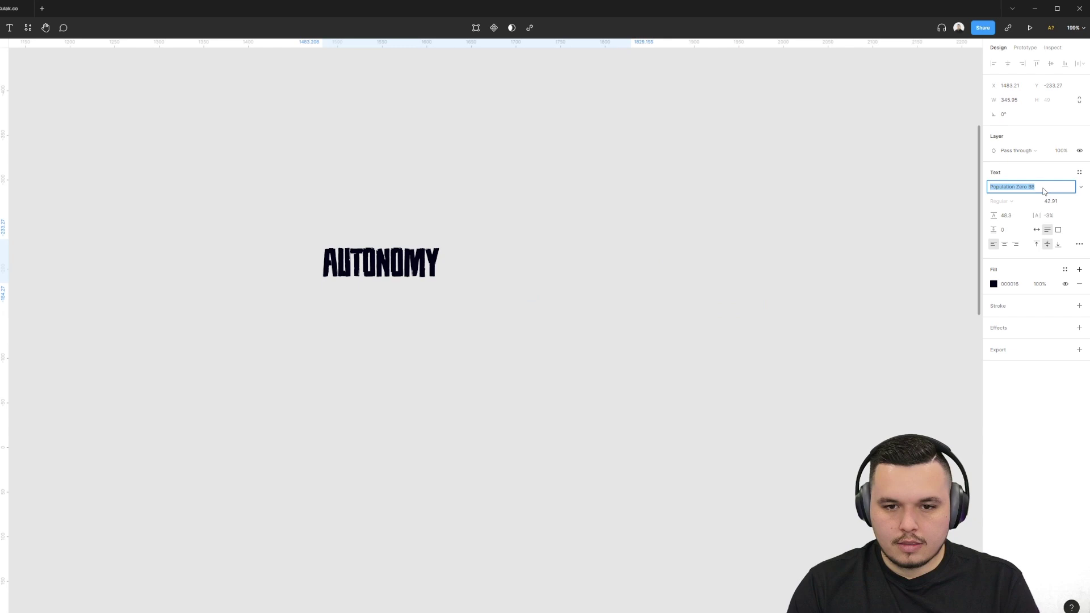
pyautogui.click(513, 132)
pyautogui.click(380, 278)
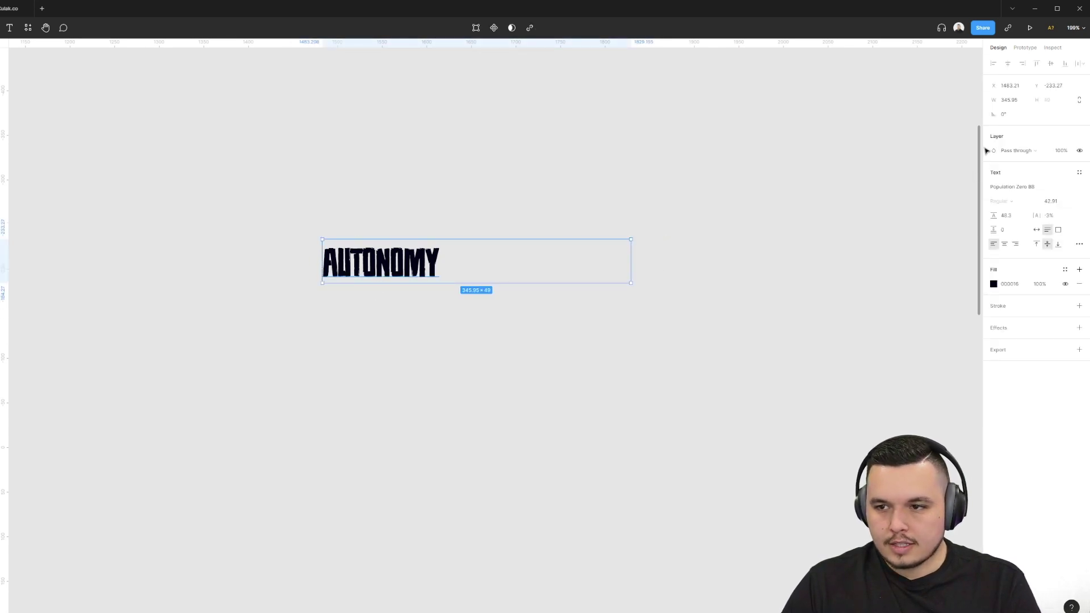
# Apply the H1 text style to the Autonomy copy, and switch it to the H2 style.
pyautogui.click(1080, 172)
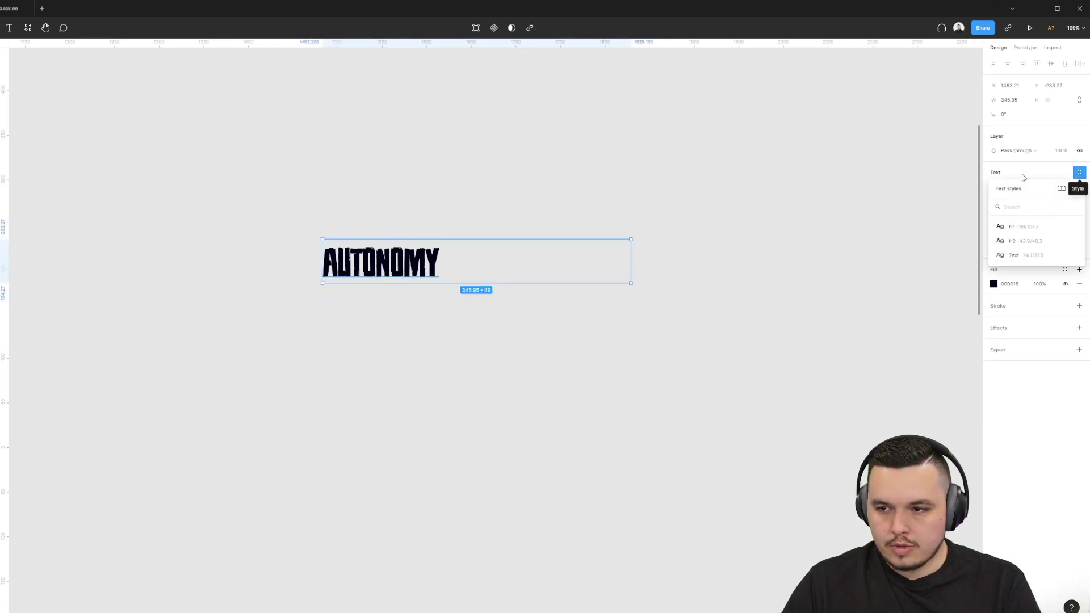
pyautogui.click(1019, 228)
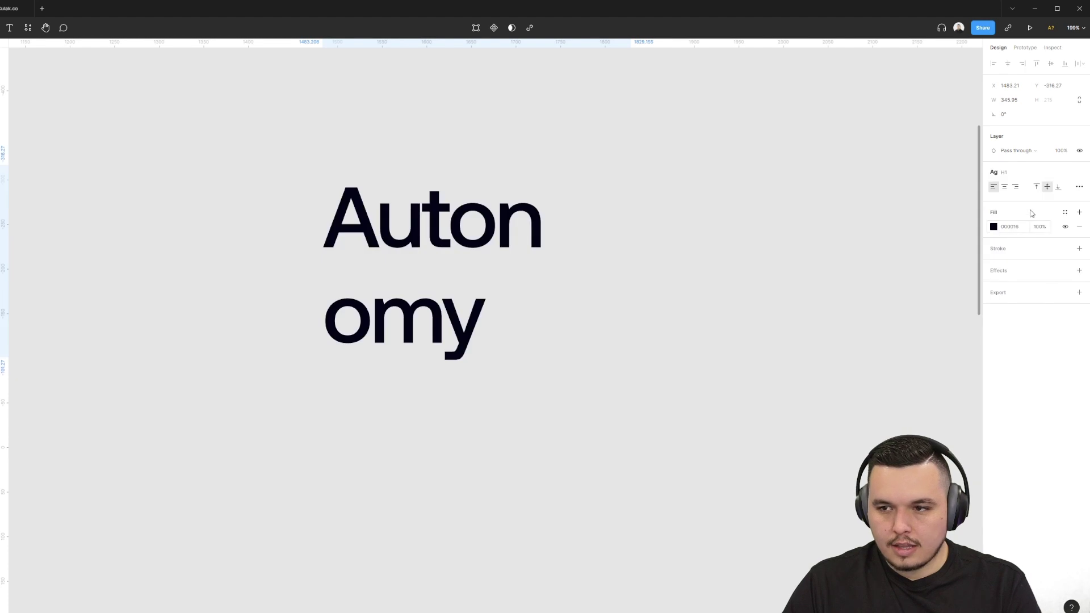
pyautogui.click(1079, 172)
pyautogui.click(1033, 243)
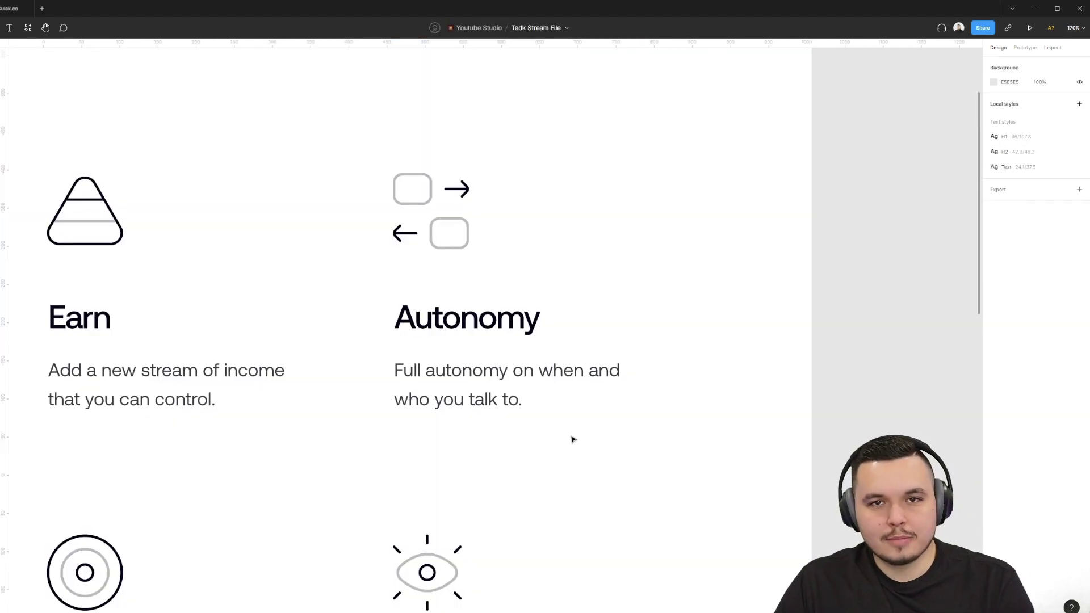
# Create a color style named Grey from the stroke of the upper rounded rectangle in the Autonomy icon.
pyautogui.scroll(5, 487, 292)
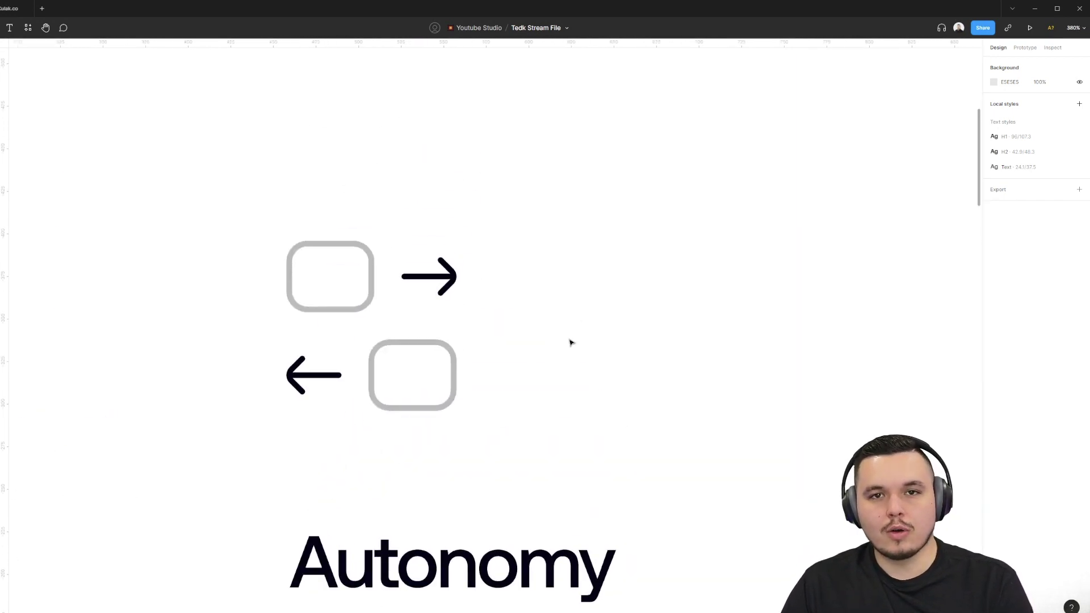
pyautogui.click(372, 263)
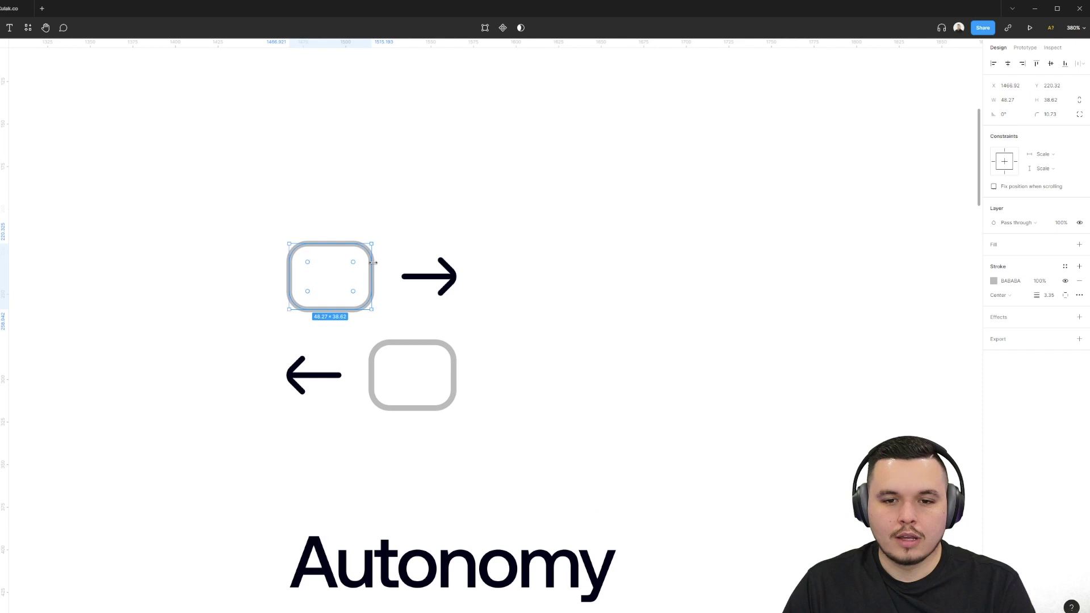
pyautogui.click(1065, 266)
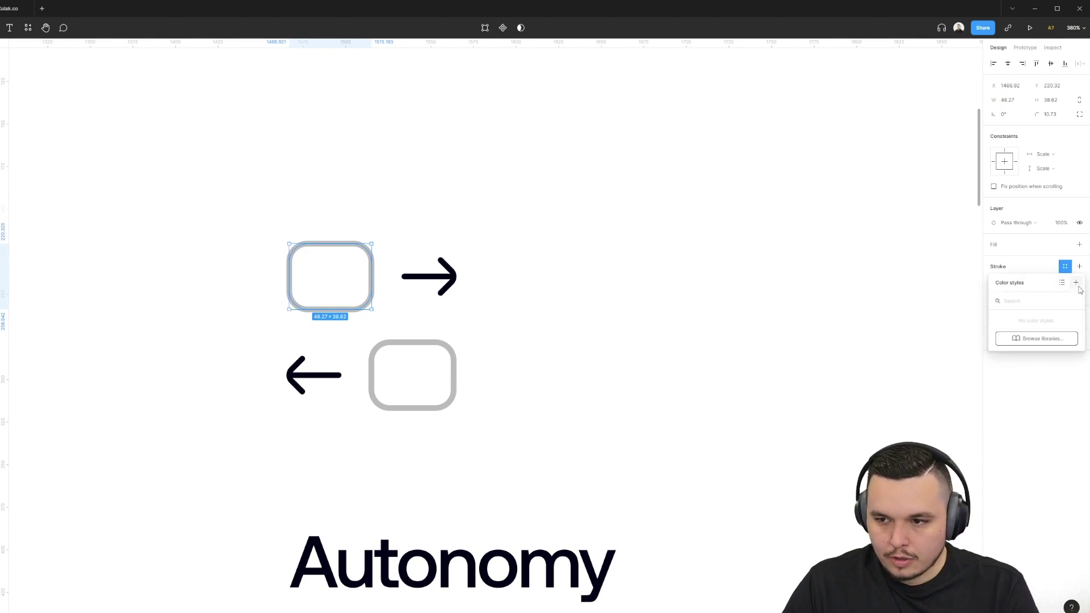
pyautogui.click(1076, 283)
pyautogui.write('Grey')
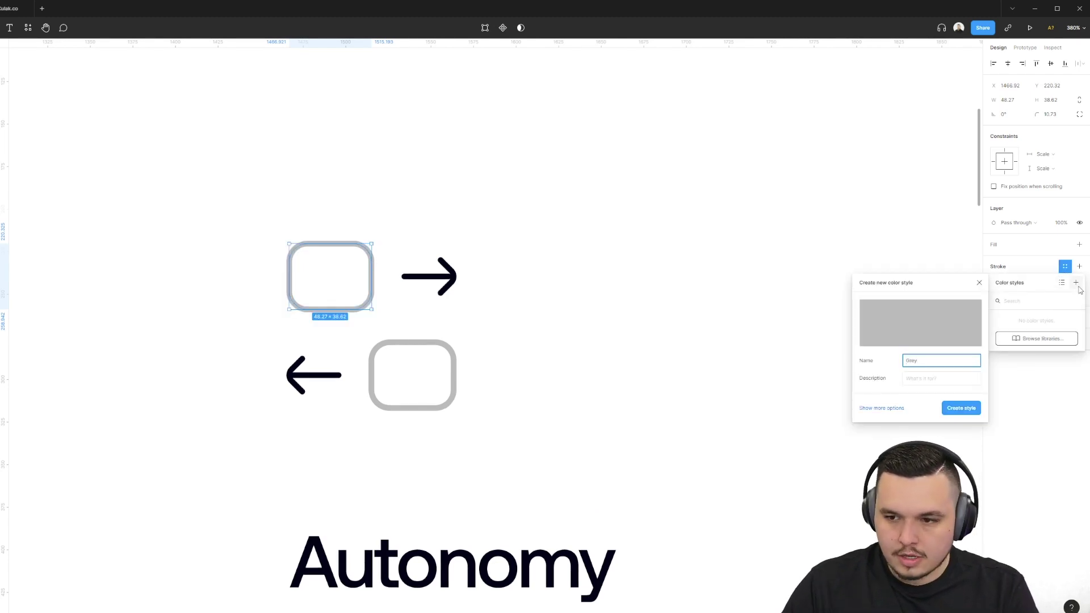
pyautogui.click(961, 407)
# Create a color style named Black from the stroke of the right-pointing arrow in the Autonomy icon.
pyautogui.click(414, 291)
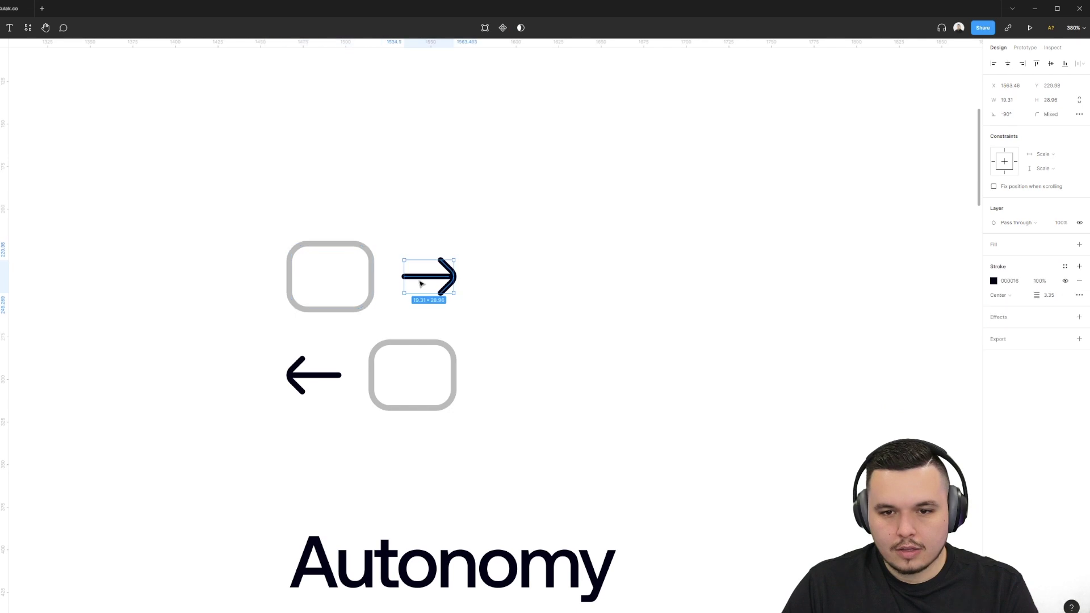
pyautogui.click(1065, 266)
pyautogui.click(1076, 283)
pyautogui.write('Blac')
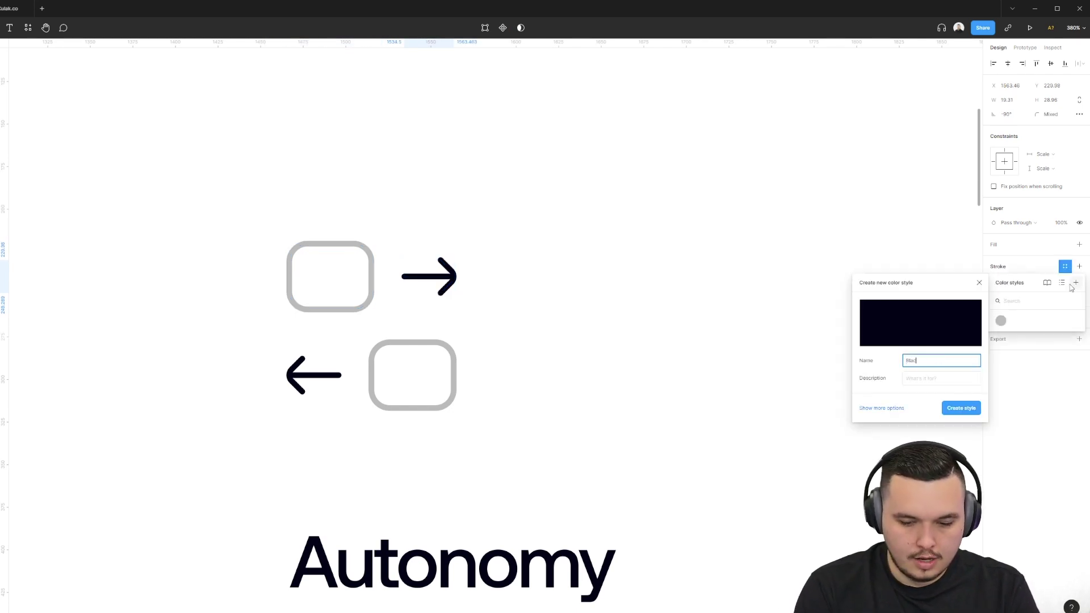
pyautogui.write('k')
pyautogui.click(961, 408)
pyautogui.click(616, 386)
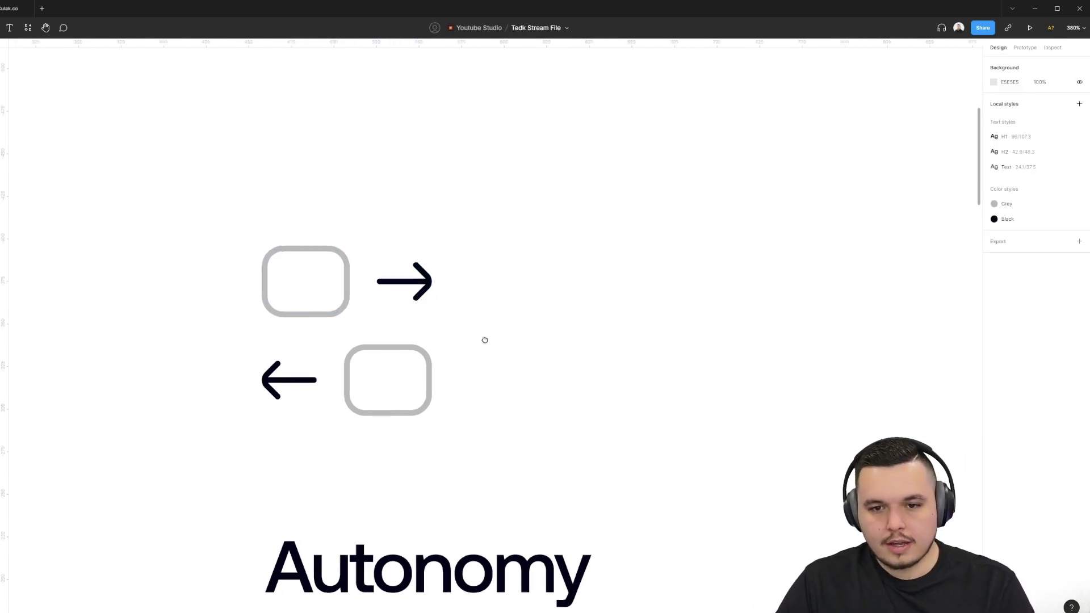
# Apply the Grey color style to the fill of the Autonomy heading.
pyautogui.scroll(-5, 485, 338)
pyautogui.click(321, 324)
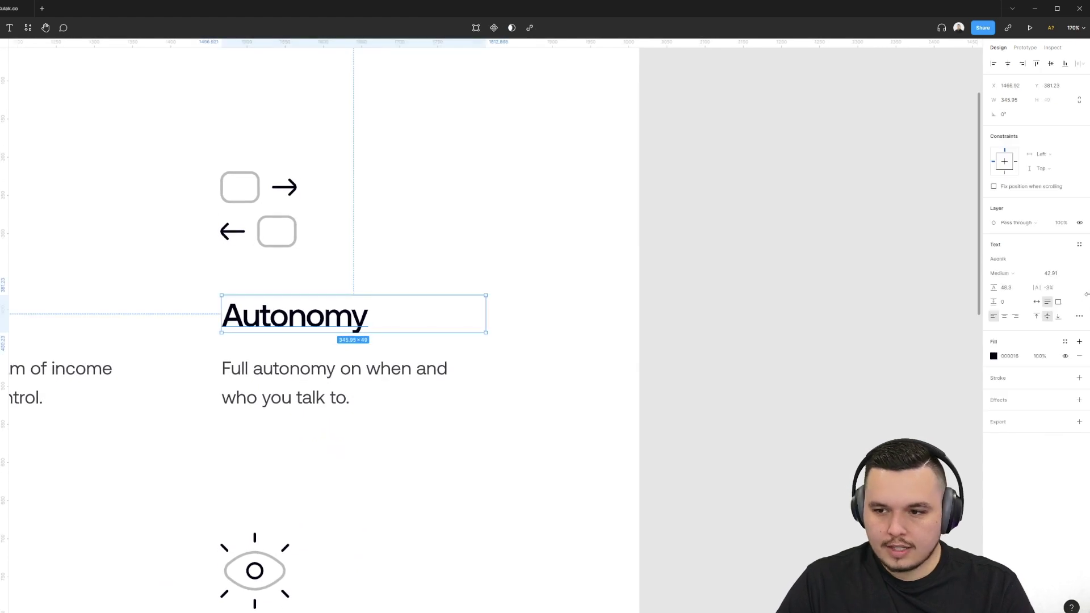
pyautogui.click(1065, 341)
pyautogui.click(995, 403)
# Apply the Black color style to the fill of the description text below the Autonomy heading.
pyautogui.click(352, 369)
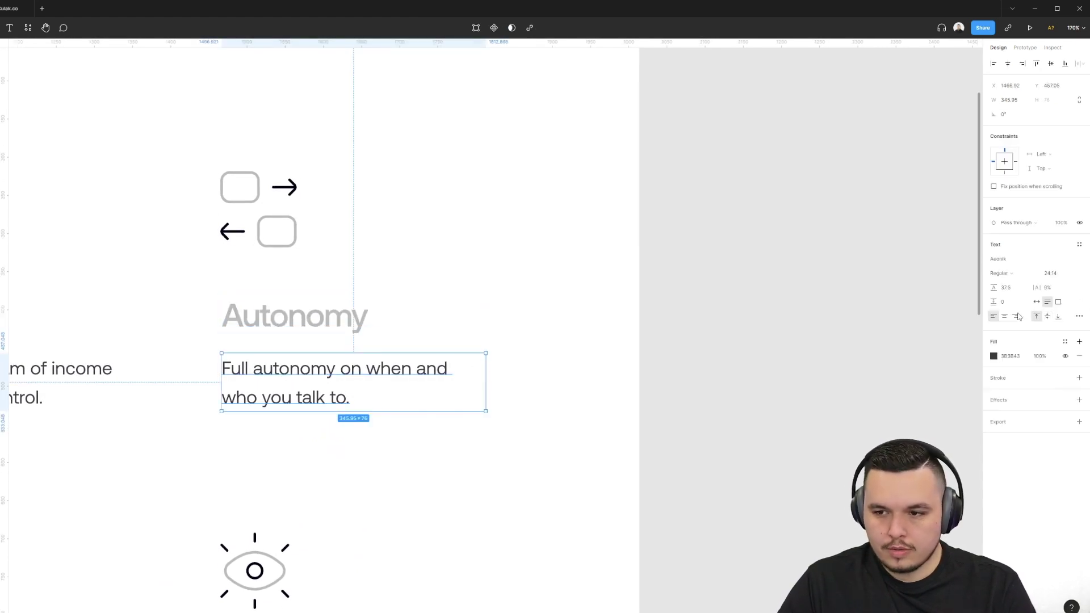
pyautogui.click(1065, 343)
pyautogui.click(1012, 404)
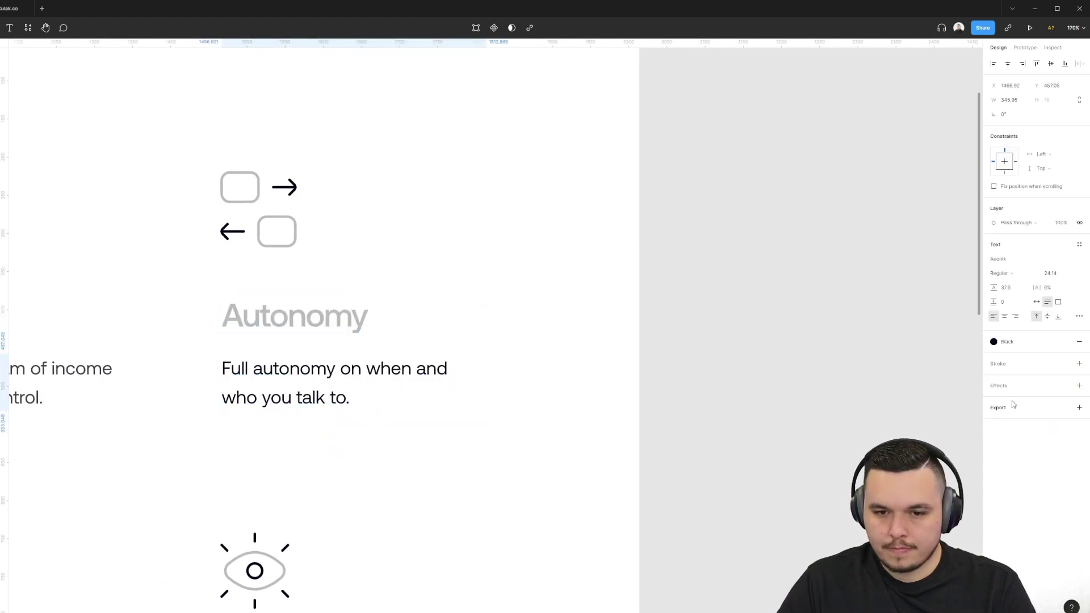
pyautogui.click(1014, 343)
pyautogui.click(411, 323)
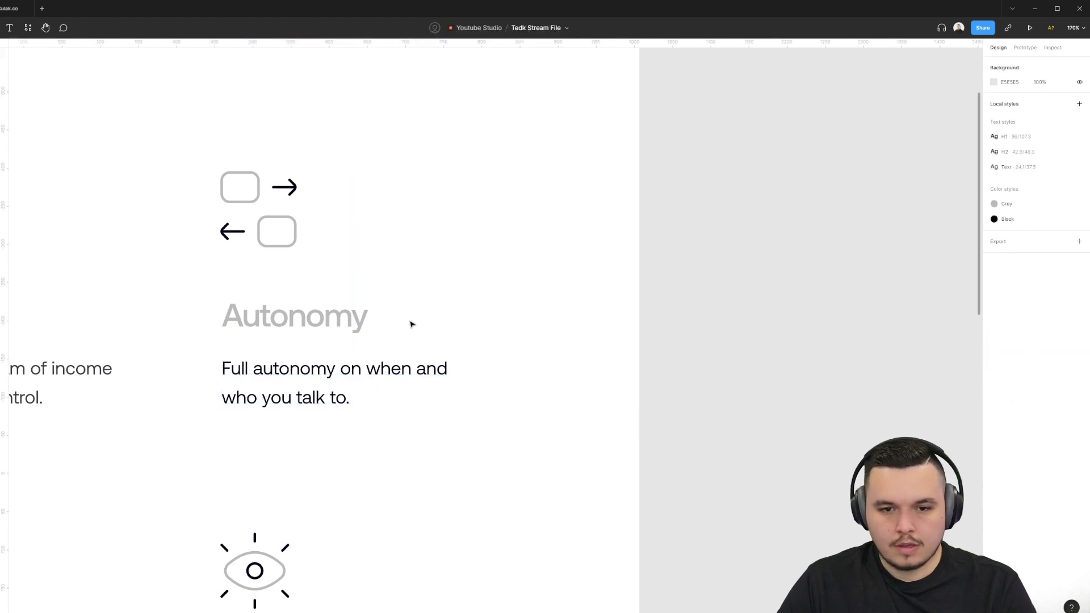
pyautogui.moveTo(591, 305); pyautogui.dragTo(768, 450)
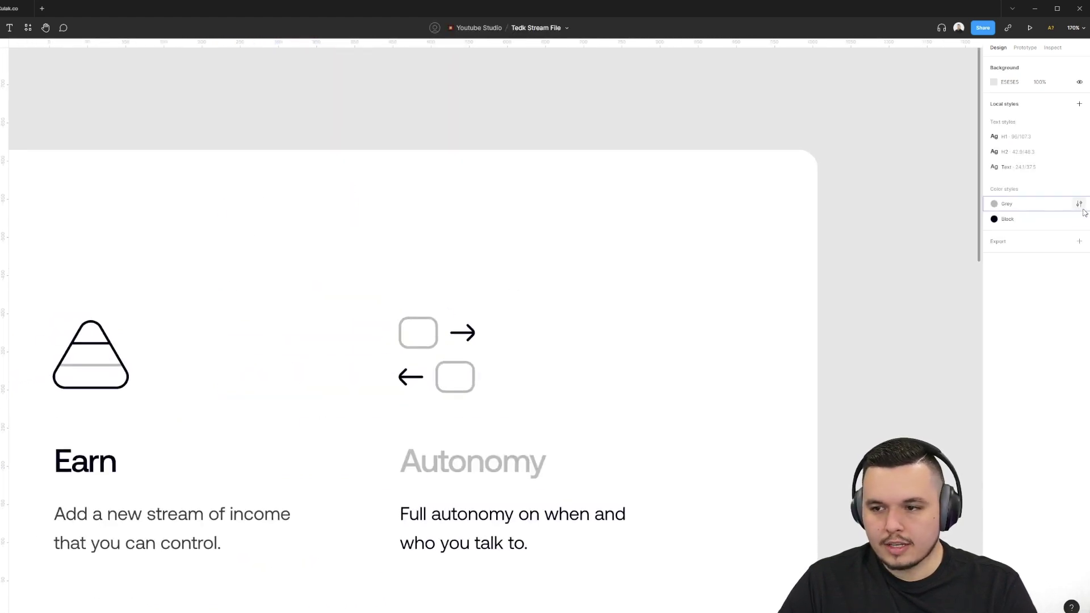
pyautogui.rightClick(1006, 205)
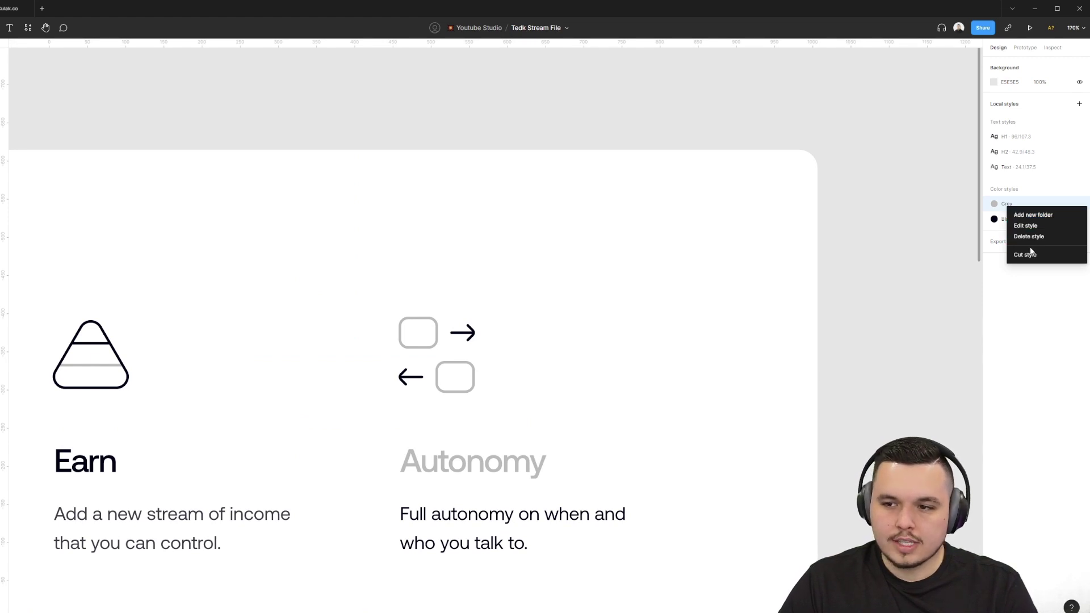
pyautogui.click(633, 348)
pyautogui.moveTo(625, 398); pyautogui.dragTo(482, 281)
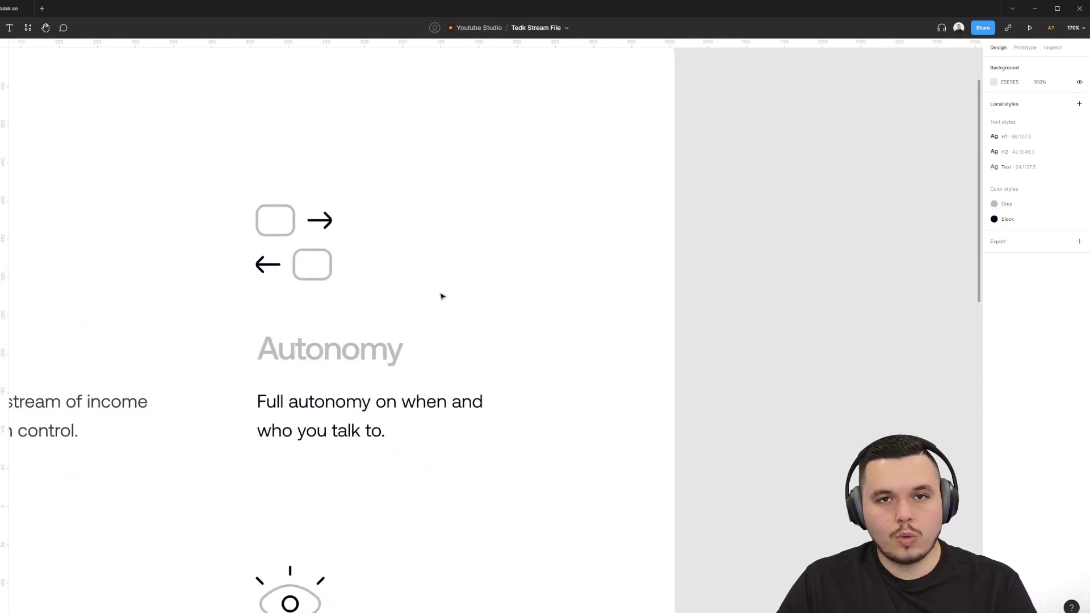
# Create a color style named Ui Test/Black from the stroke of the left-pointing arrow in the Autonomy icon.
pyautogui.scroll(2, 441, 307)
pyautogui.scroll(5, 318, 282)
pyautogui.moveTo(368, 501); pyautogui.dragTo(681, 382)
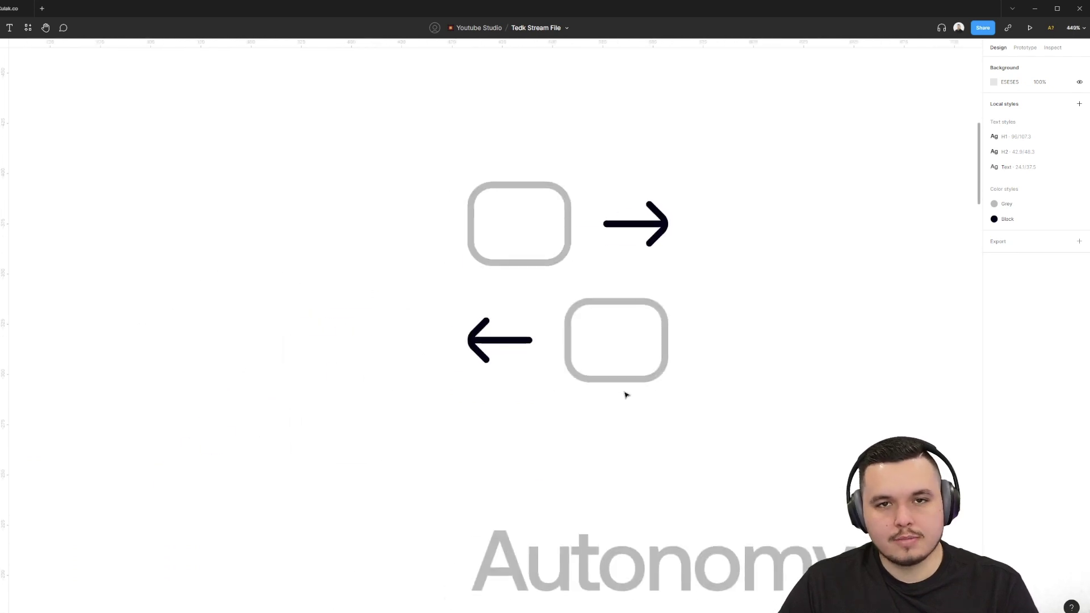
pyautogui.click(490, 349)
pyautogui.click(1065, 266)
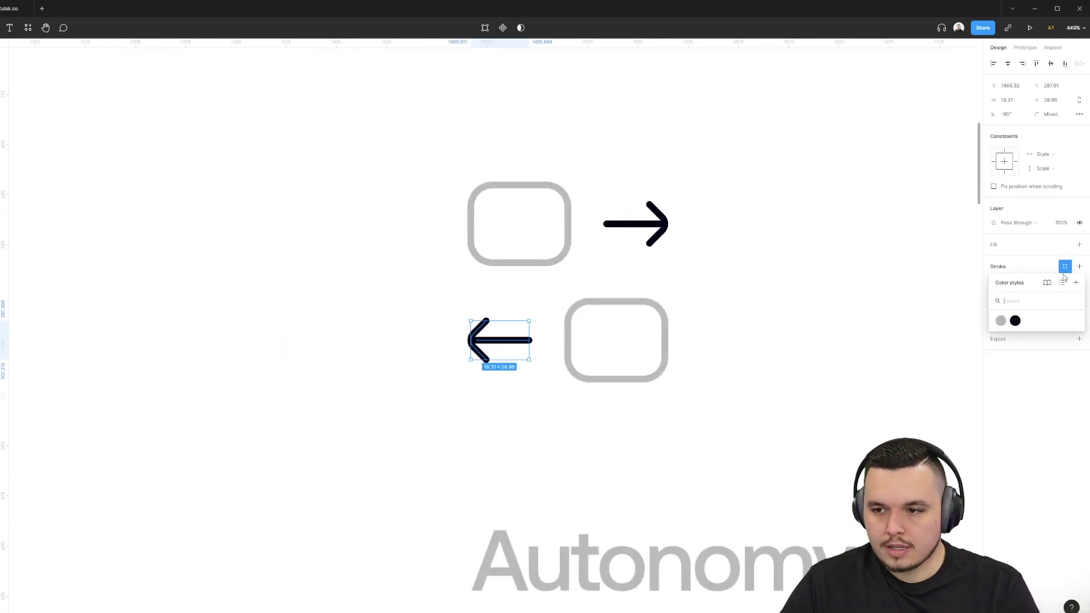
pyautogui.click(1075, 283)
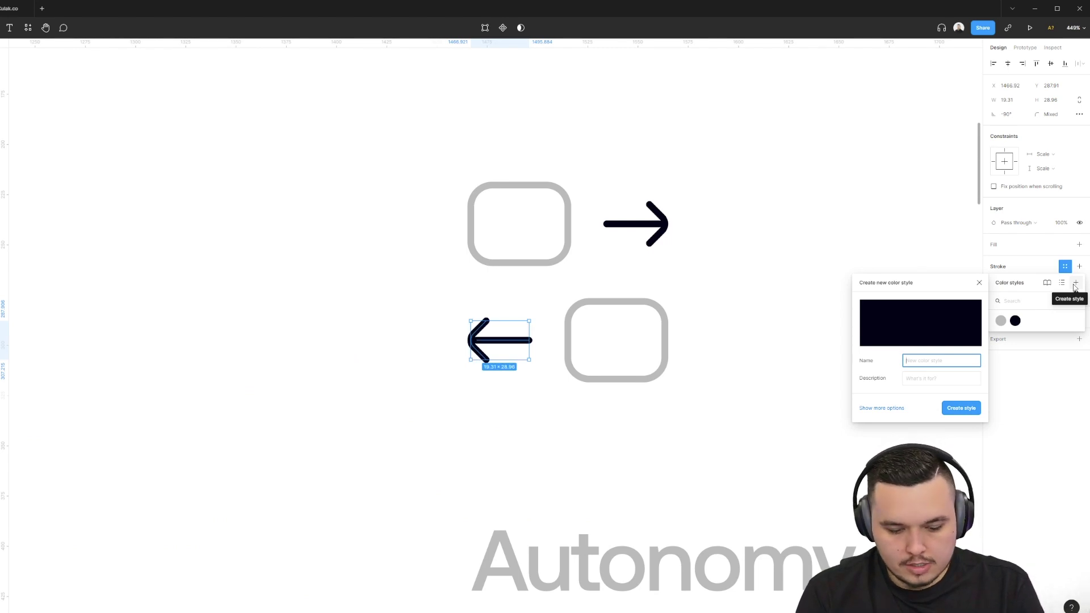
pyautogui.write('B')
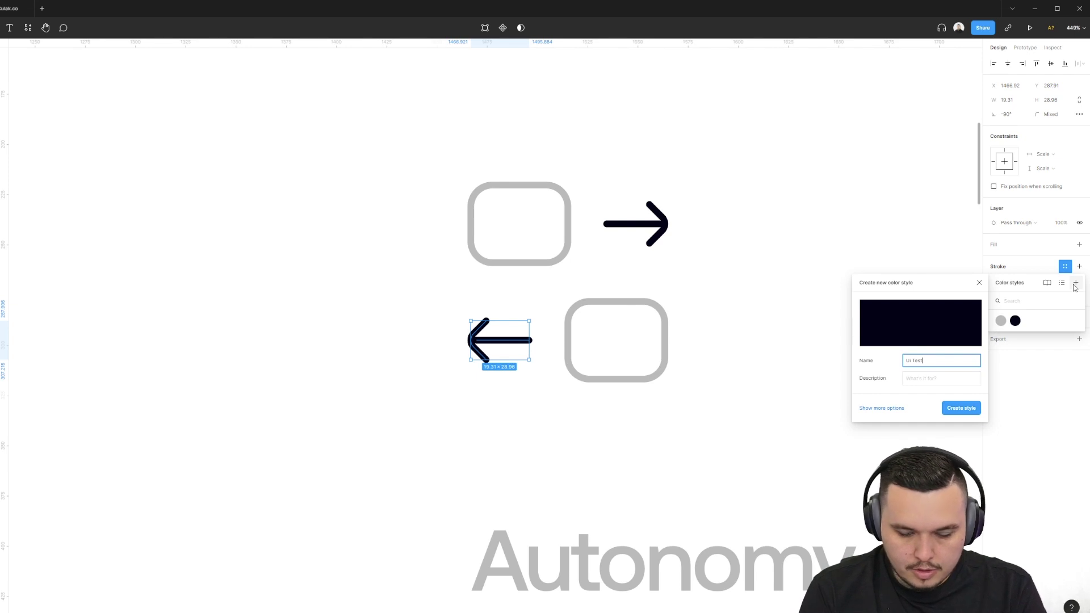
pyautogui.write('i Test/Black')
pyautogui.press('Return')
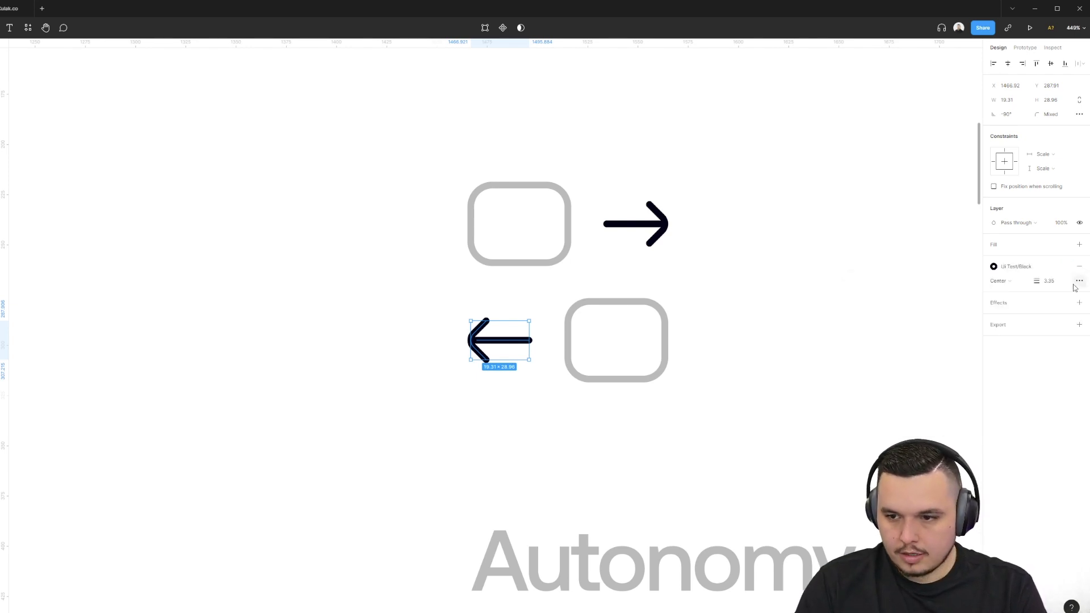
# Deselect the arrow, and collapse and expand the Ui Test folder among the local color styles.
pyautogui.click(856, 348)
pyautogui.hscroll(10, 343, 321)
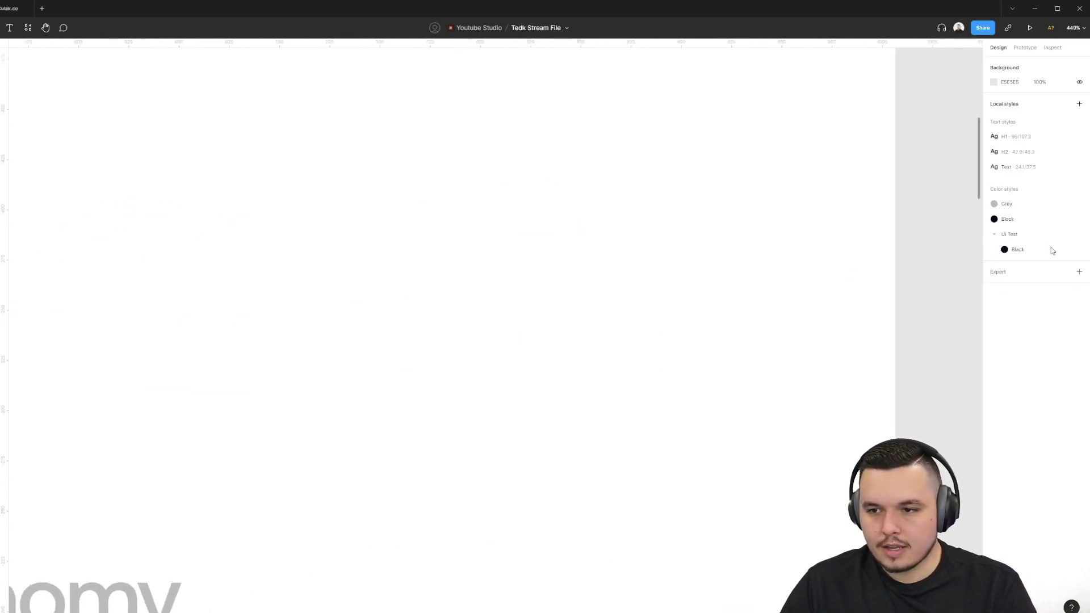
pyautogui.click(995, 236)
pyautogui.click(995, 236)
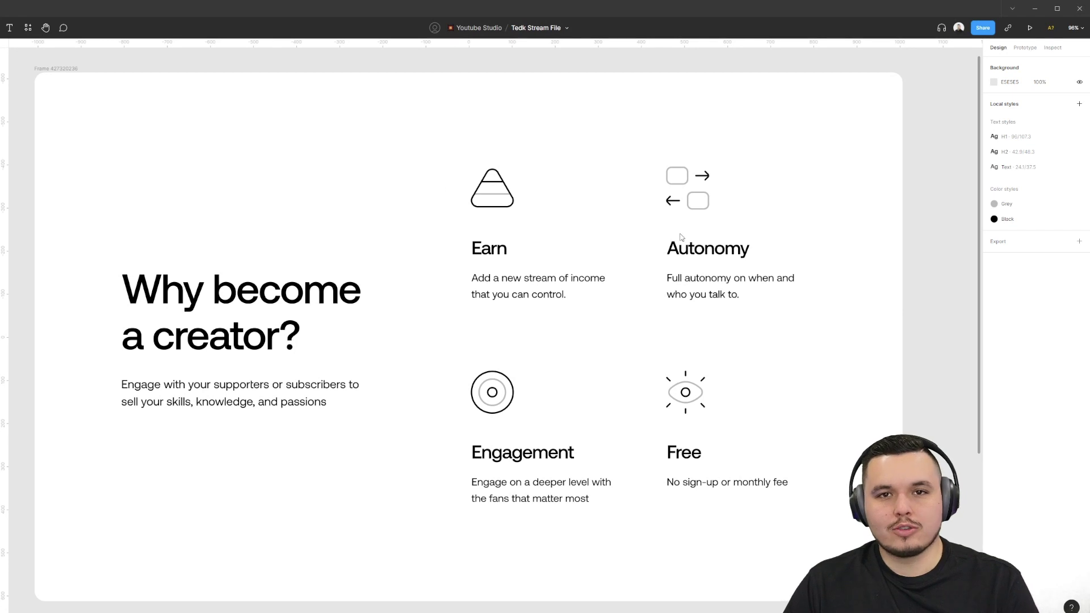
# Try red shades on the Black color style and set its color to a dark blue.
pyautogui.click(1080, 218)
pyautogui.click(858, 356)
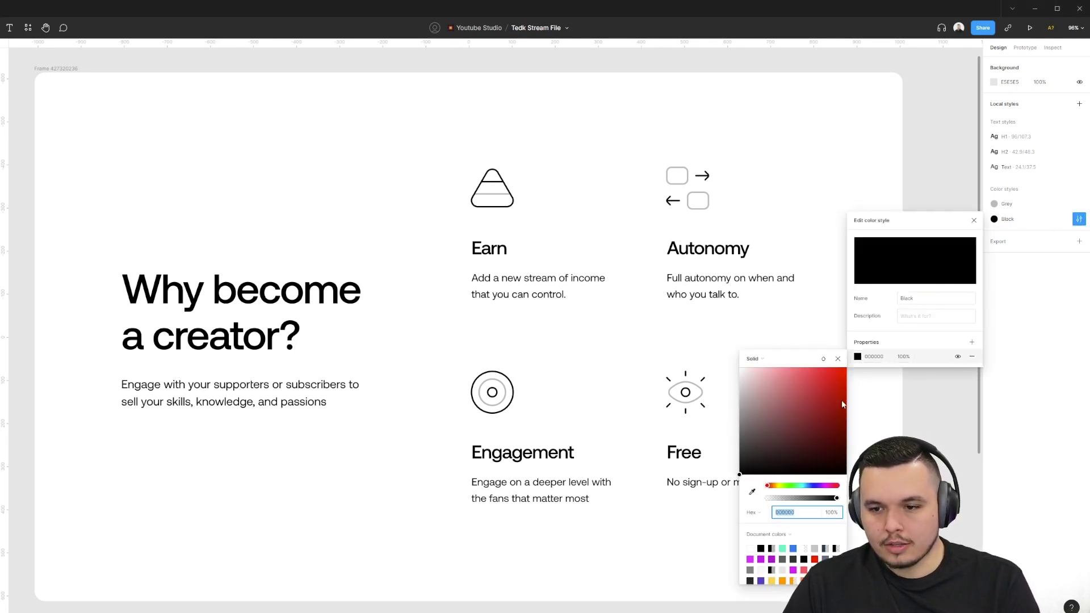
pyautogui.click(802, 427)
pyautogui.moveTo(804, 433); pyautogui.dragTo(686, 520)
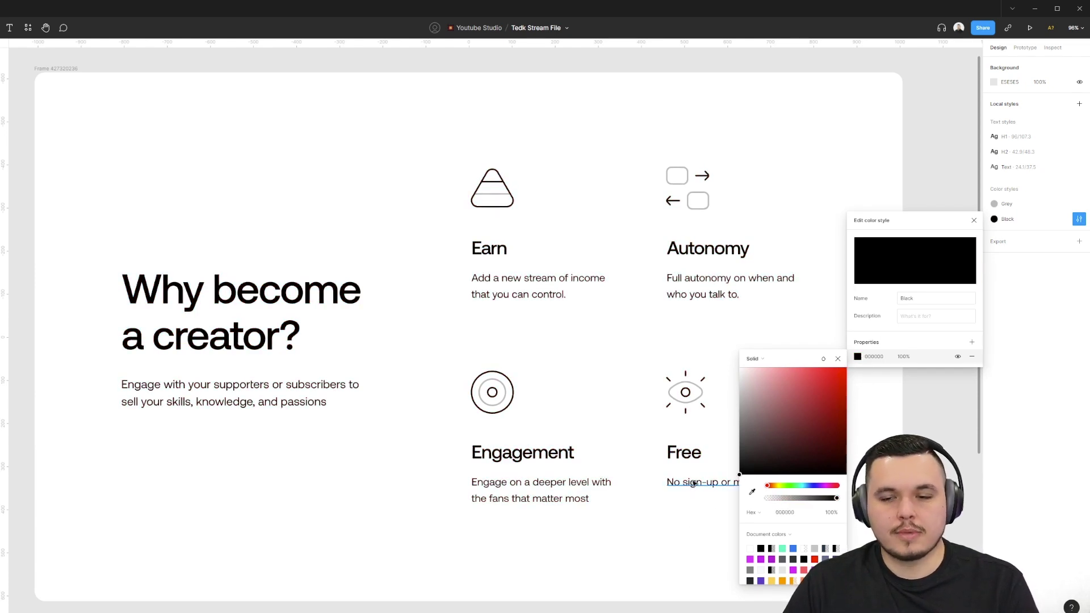
pyautogui.moveTo(806, 414); pyautogui.dragTo(635, 543)
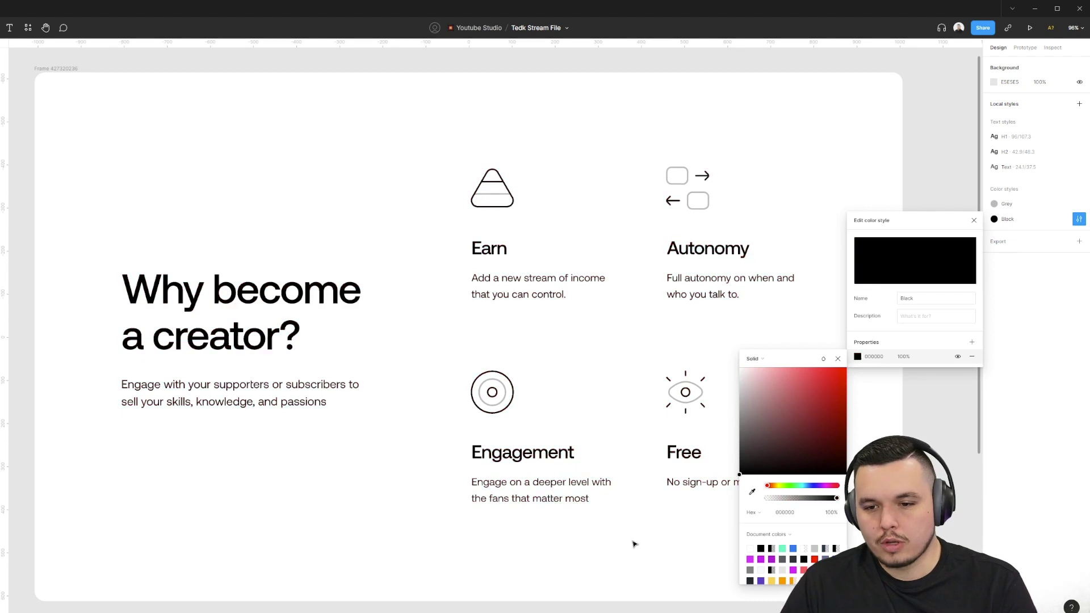
pyautogui.click(811, 485)
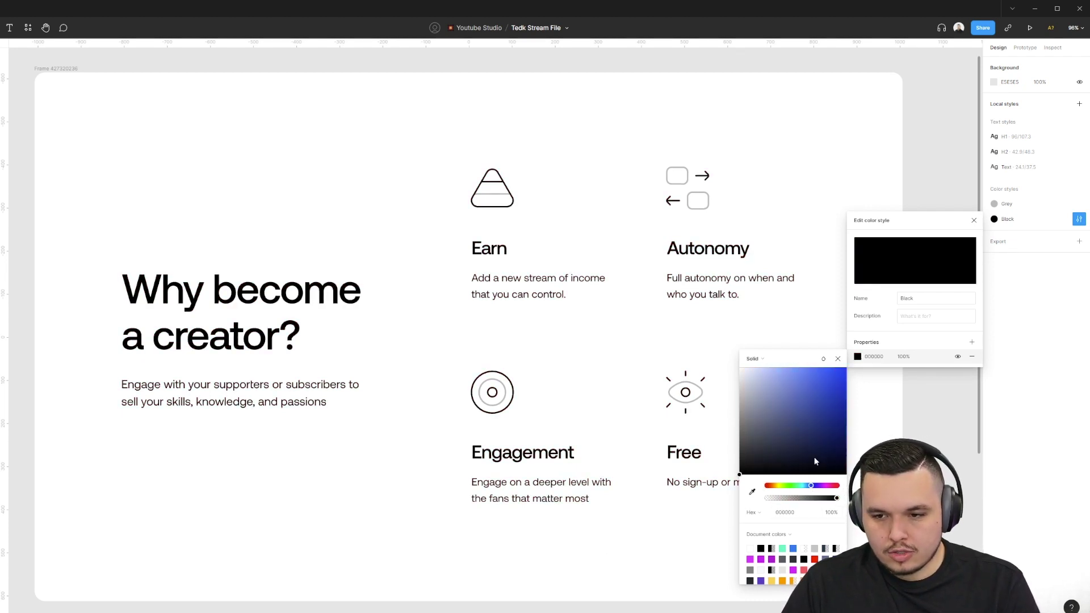
pyautogui.moveTo(815, 462); pyautogui.dragTo(883, 412)
pyautogui.click(994, 213)
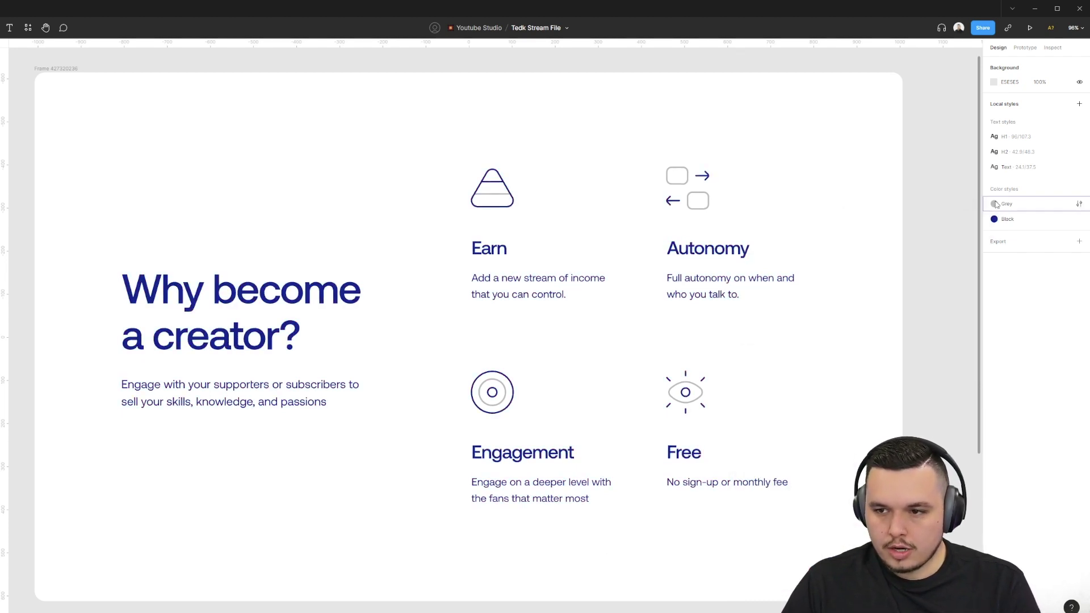
# Change the Grey color style's color to a light purple, about CCA5FF.
pyautogui.click(1078, 203)
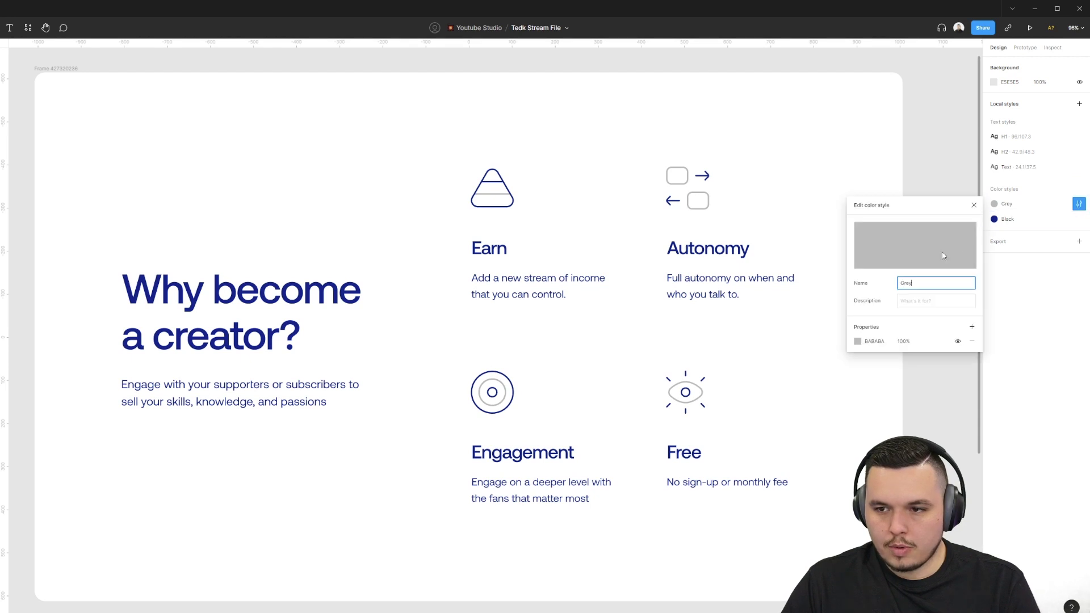
pyautogui.click(857, 340)
pyautogui.moveTo(805, 470); pyautogui.dragTo(819, 471)
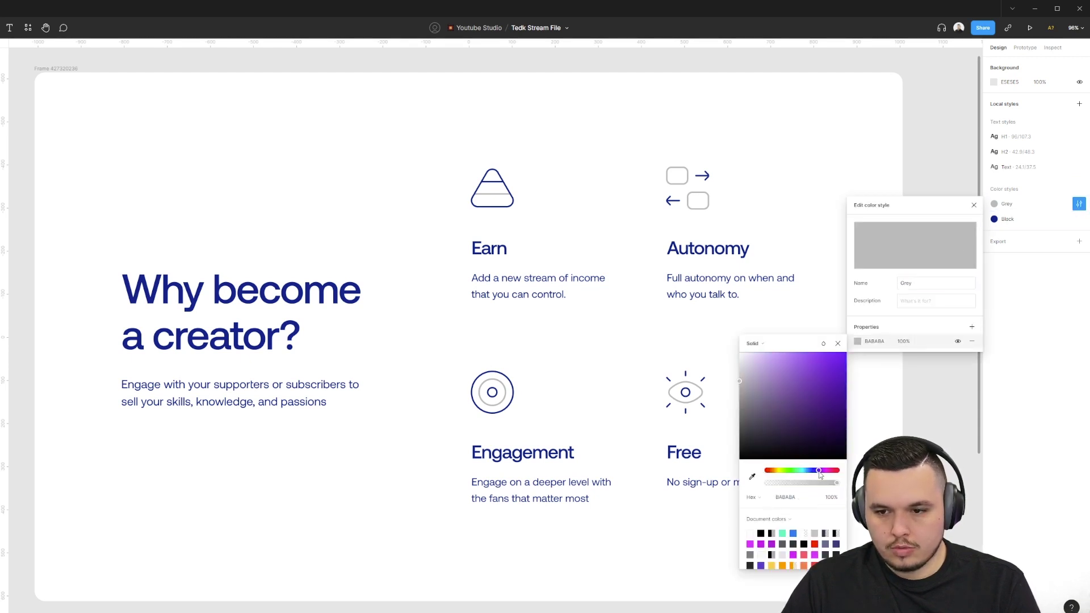
pyautogui.moveTo(823, 375)
pyautogui.mouseDown()
pyautogui.moveTo(825, 349)
pyautogui.moveTo(778, 308)
pyautogui.mouseUp()
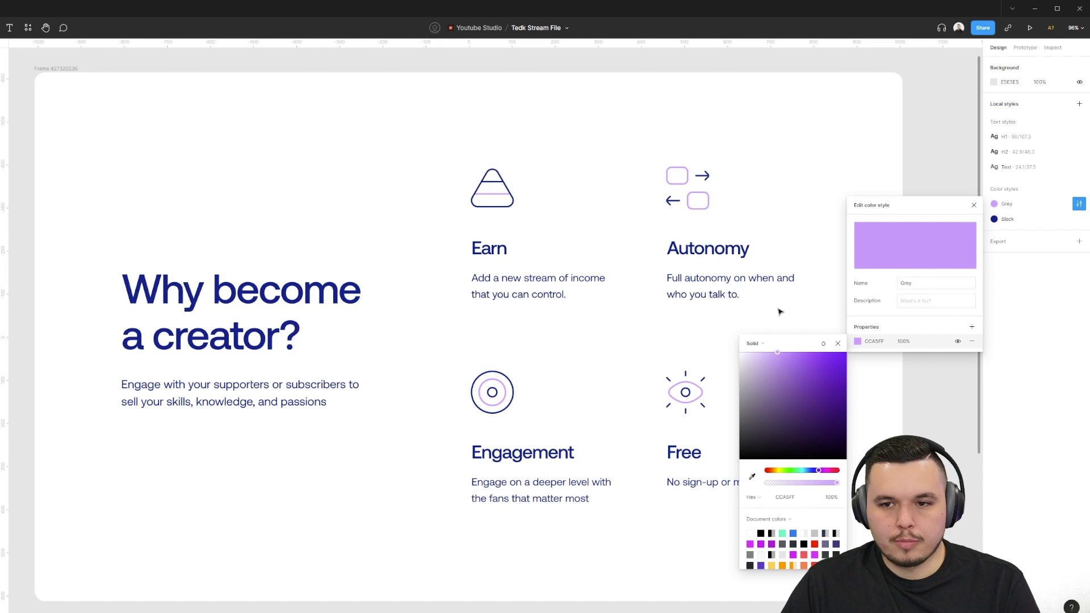
pyautogui.click(814, 108)
pyautogui.moveTo(807, 170); pyautogui.dragTo(784, 163)
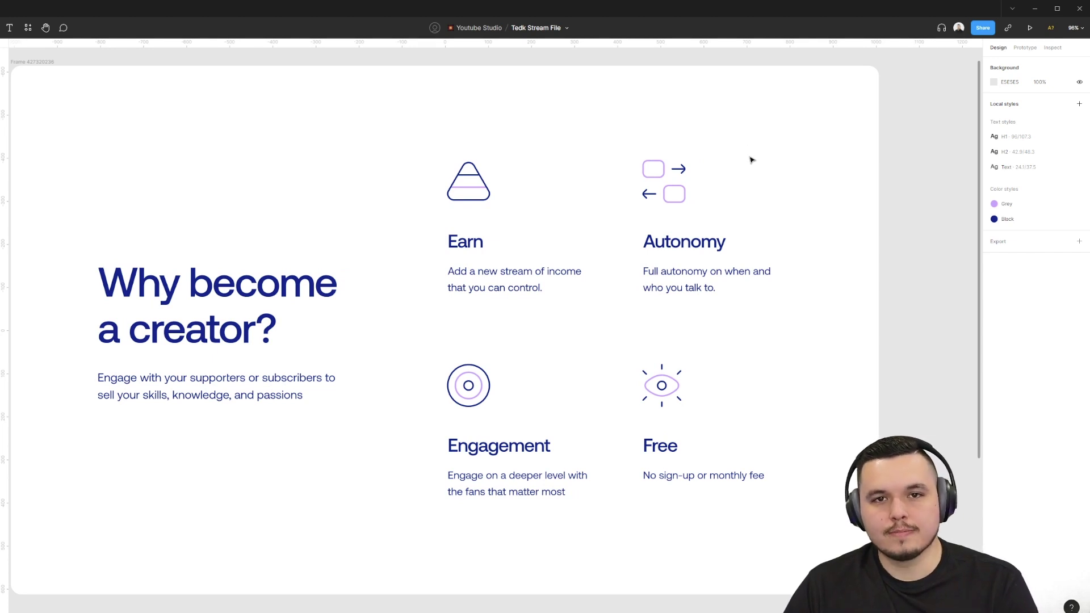
pyautogui.hscroll(-2, 751, 153)
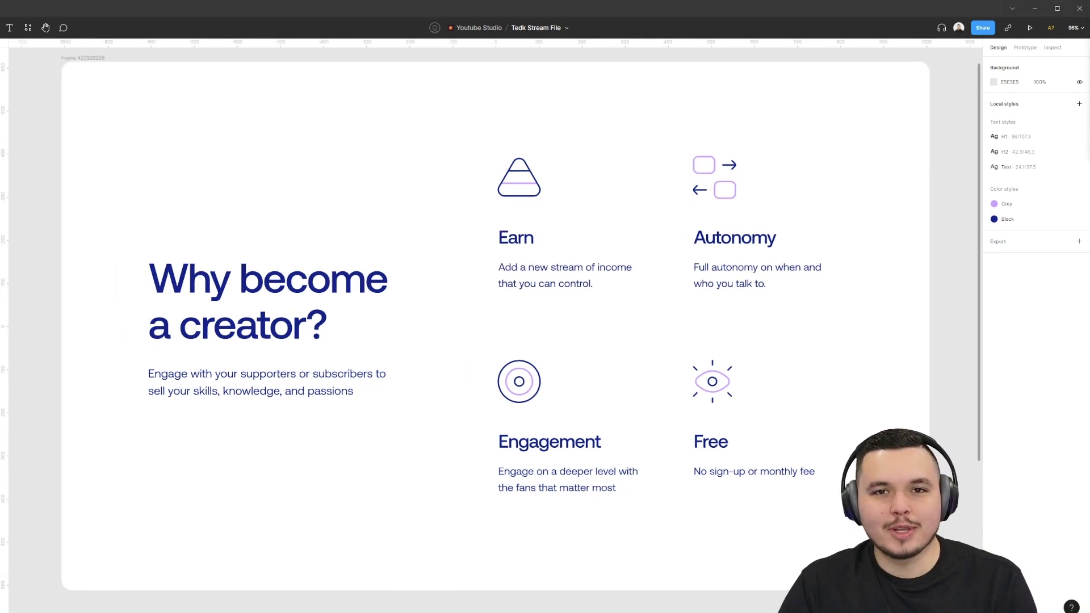